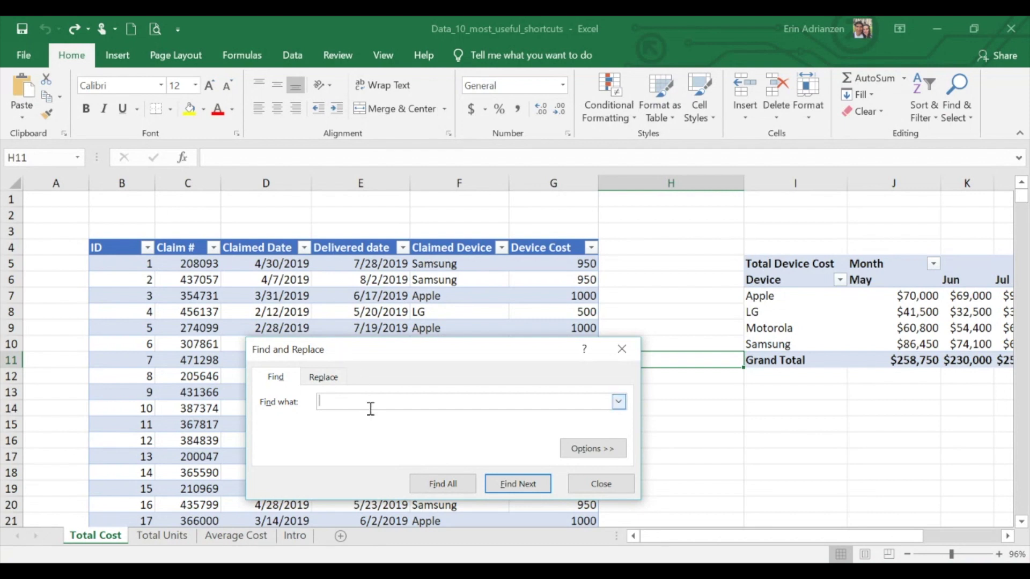
Replace every "Samsung" on the Total Cost sheet with "Samsung Galaxy" and close Find and Replace.
text(Samsung)
click(324, 378)
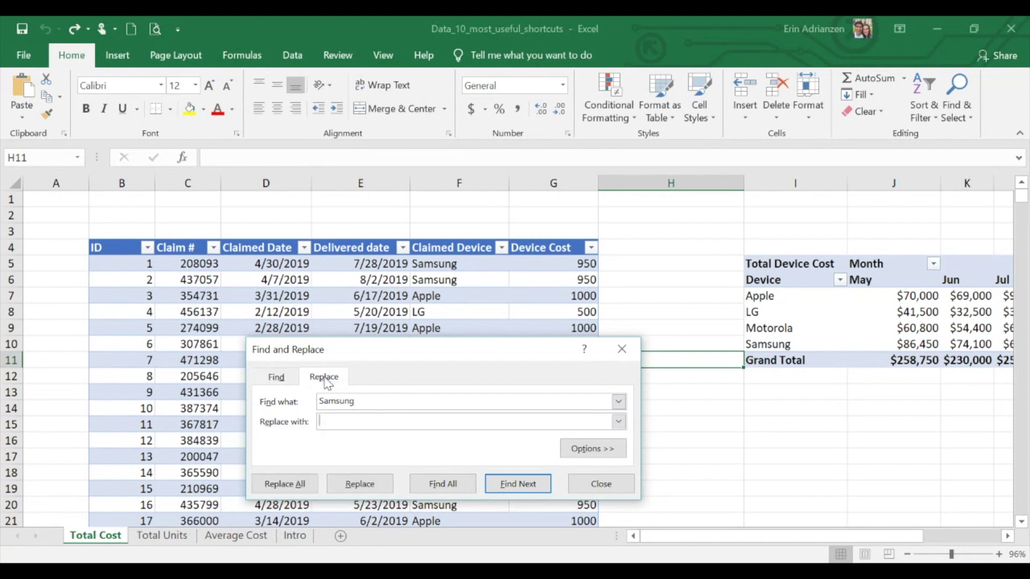
text(Samsung Galaxy)
click(438, 484)
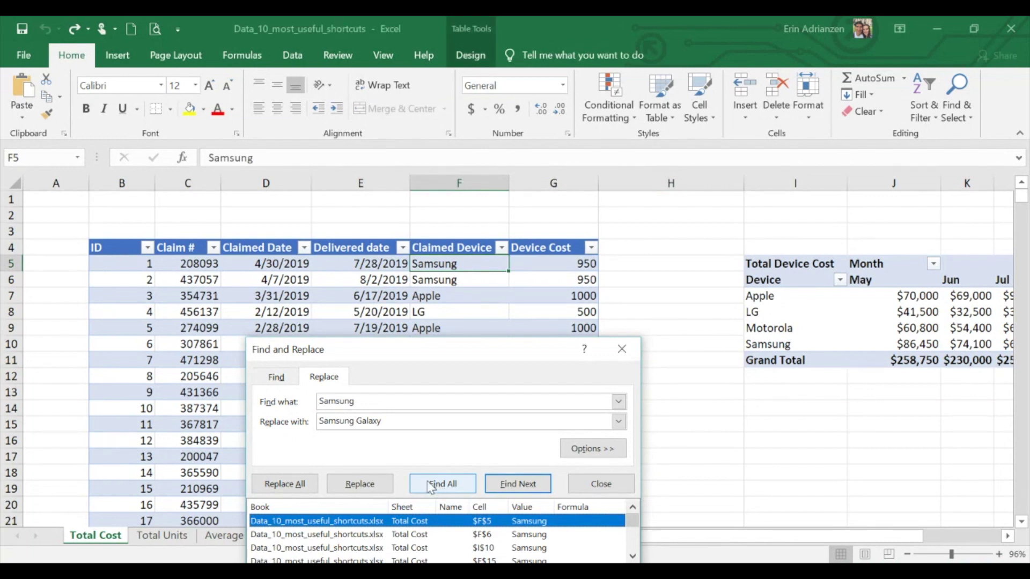
click(293, 487)
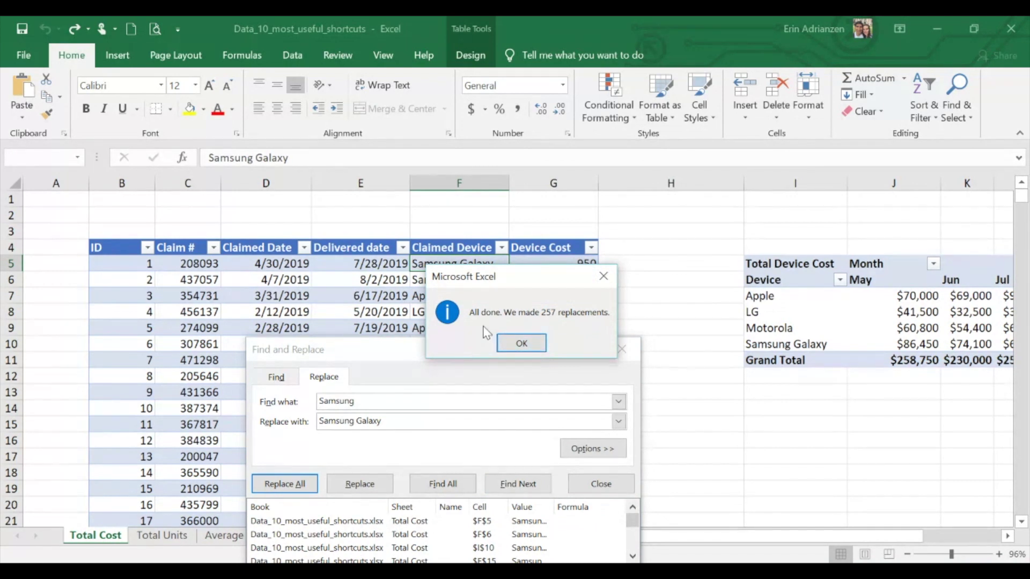
click(521, 342)
drag(524, 349, 505, 307)
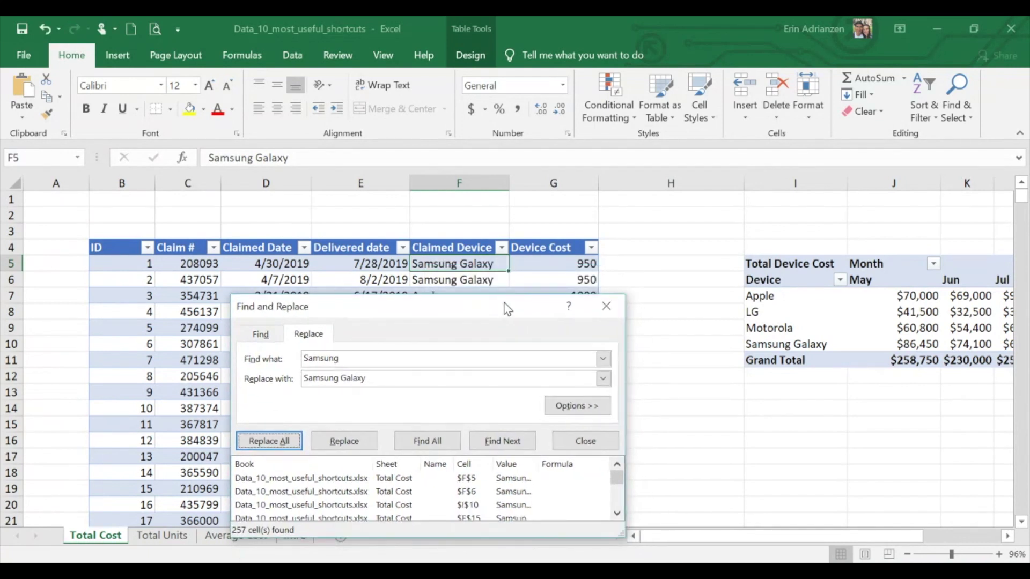
click(607, 309)
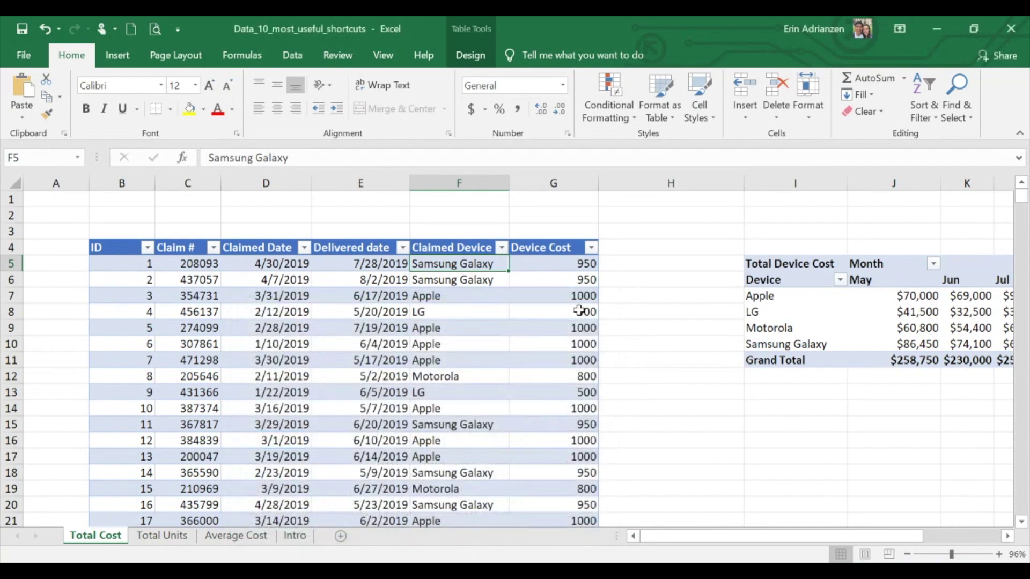
Check the device names in the Claimed Device filter, leaving all included, and go to the Samsung Galaxy cell I10 in the pivot table.
click(502, 247)
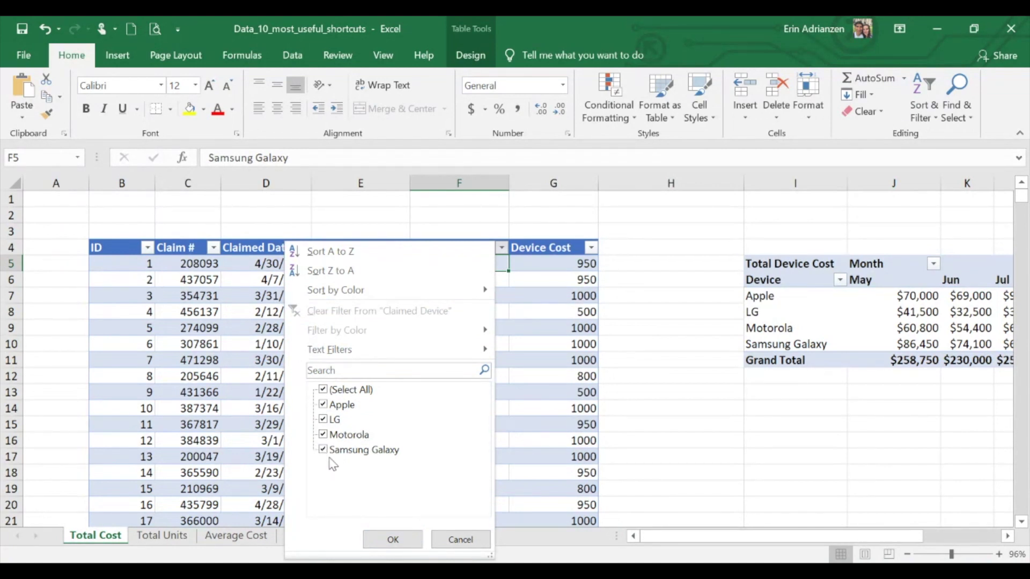
click(394, 538)
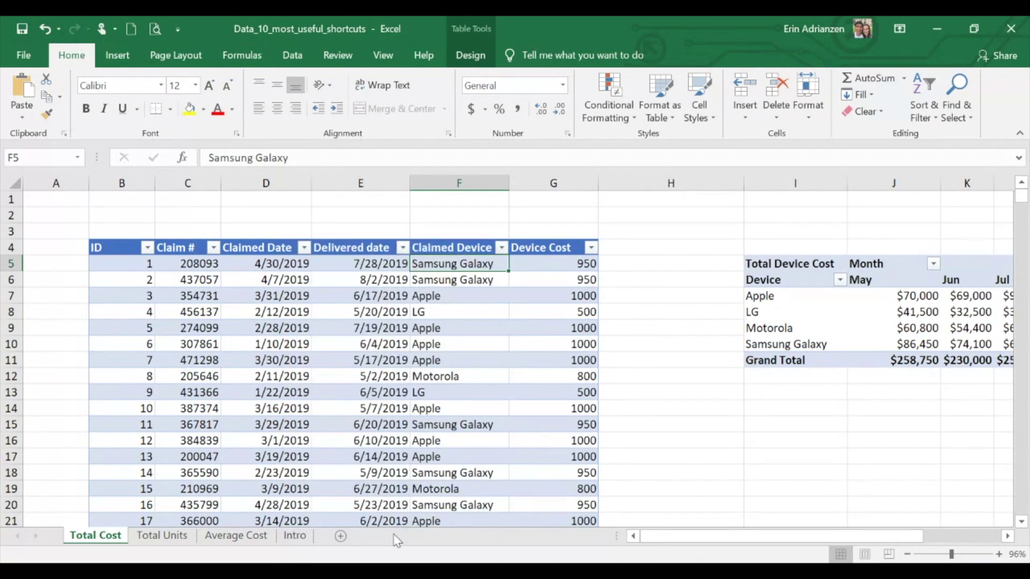
click(515, 342)
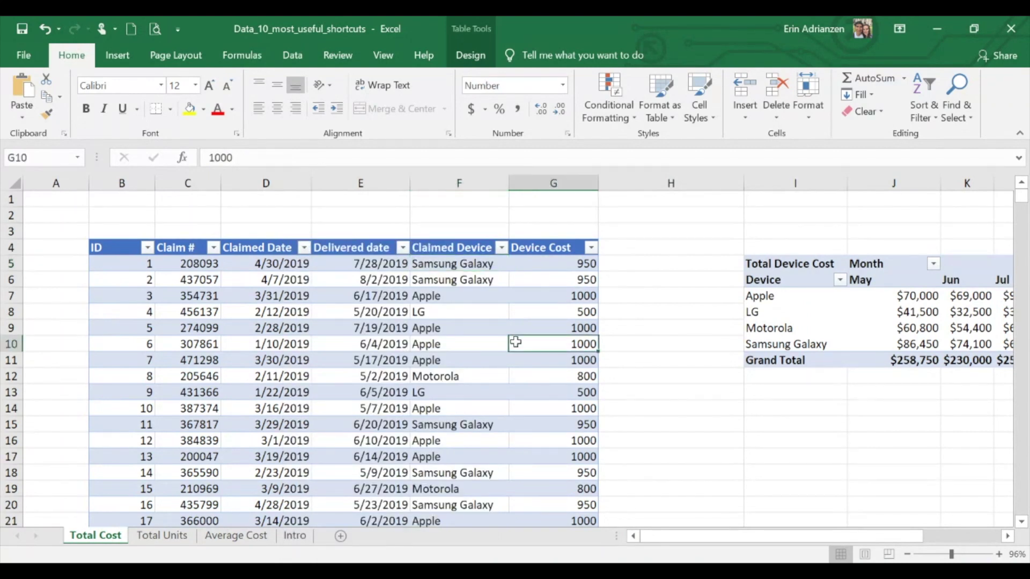
key(ctrl+Right)
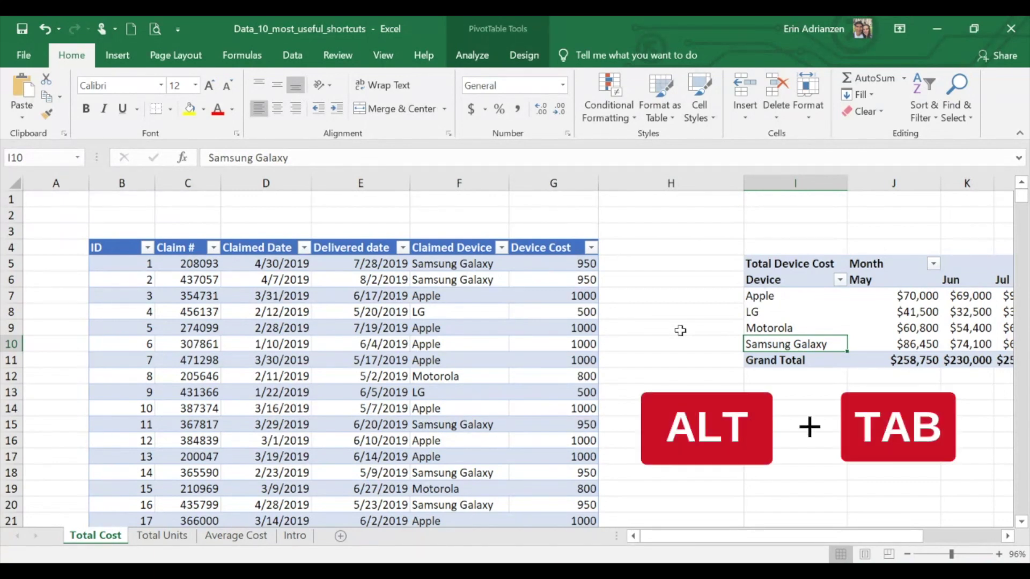
Cycle through the open windows and switch to the Google Chrome new tab window.
key(alt+Tab)
key(alt+Tab)
key(alt+Tab)
key(alt+Tab)
key(alt+Tab)
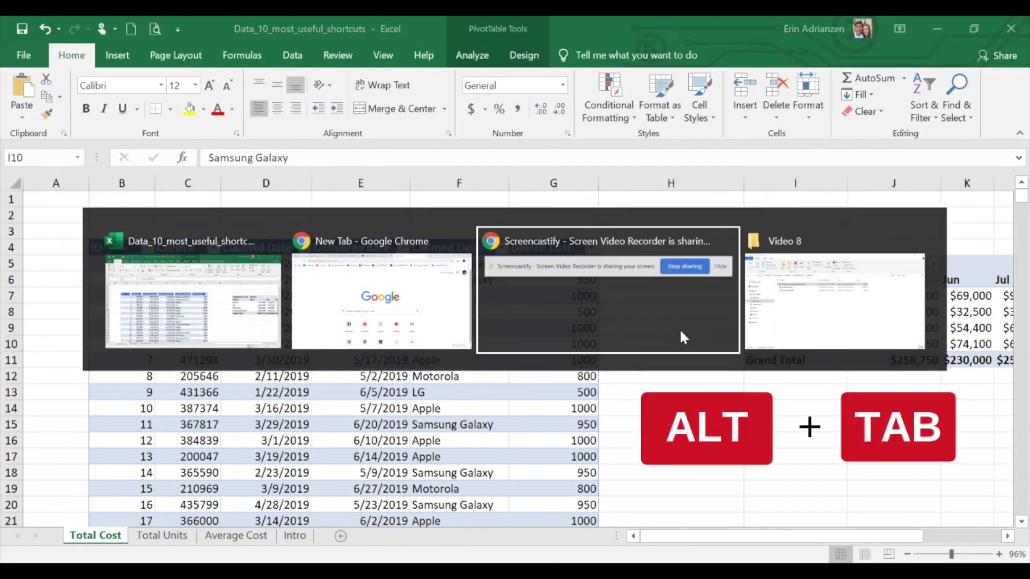
key(alt+Tab)
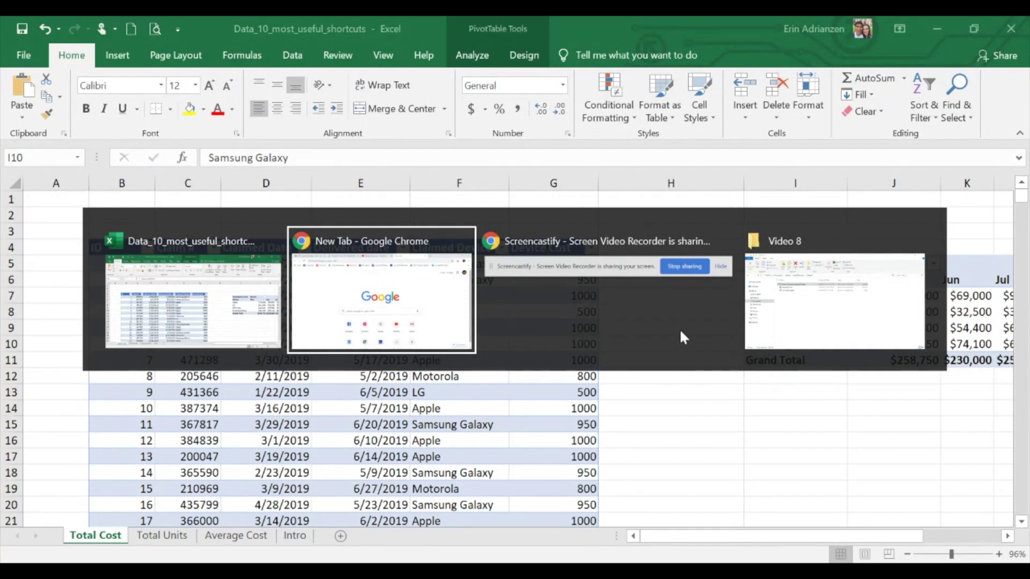
key(alt+shift+Tab)
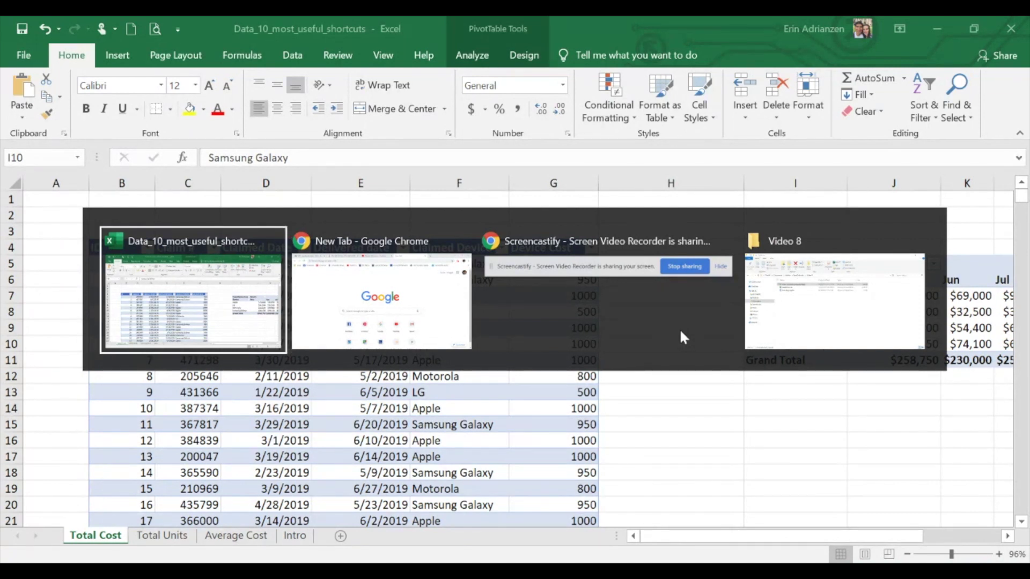
key(alt+Tab)
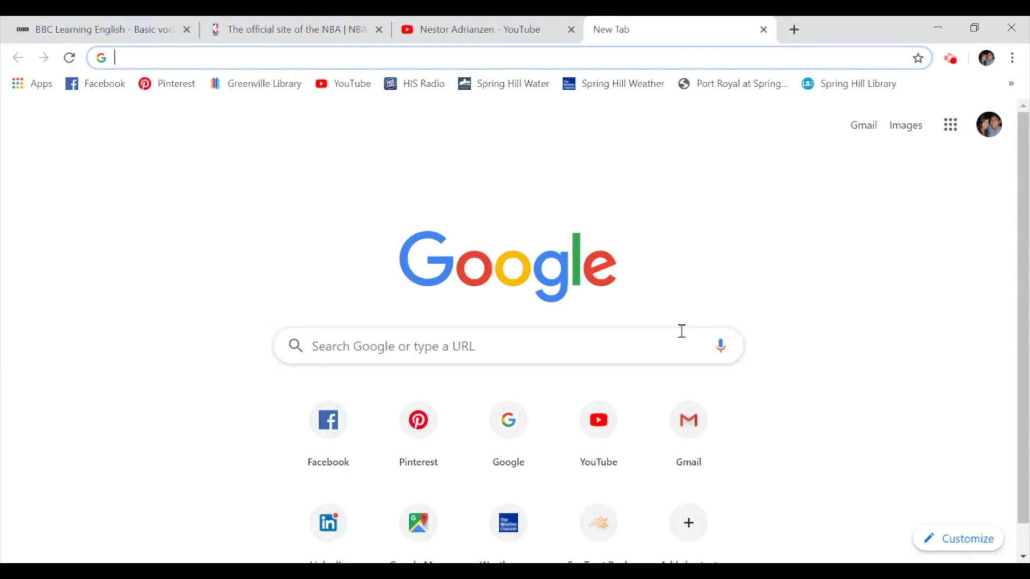
Return to the Excel workbook and snap it to the left half of the screen with Chrome filling the right half.
key(alt+Tab)
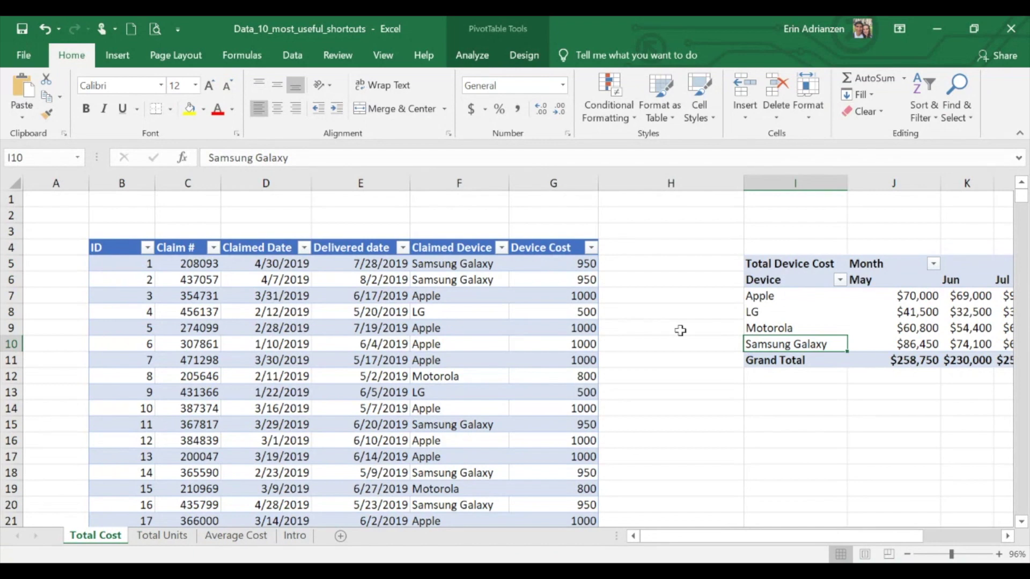
key(super+Left)
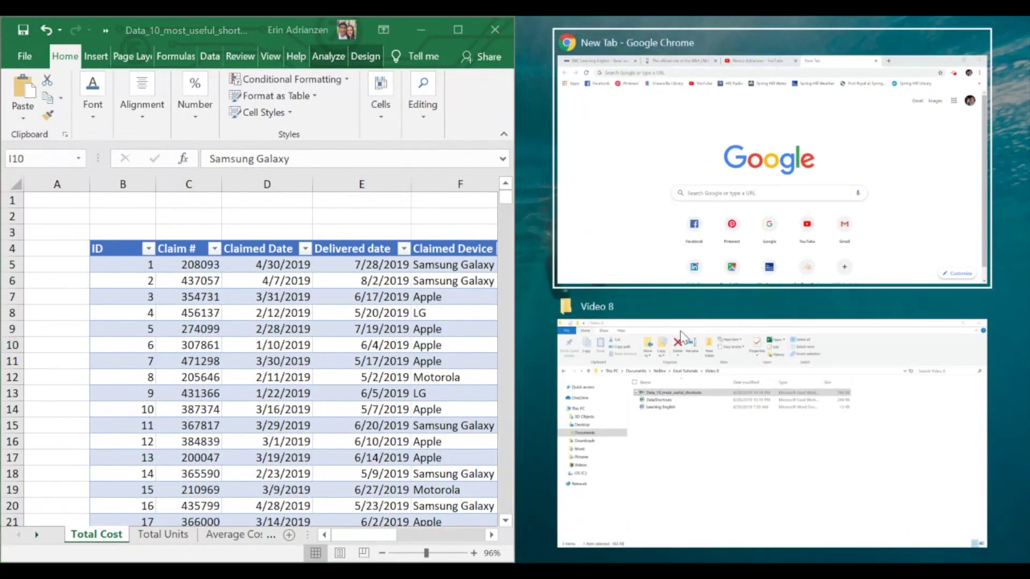
click(767, 178)
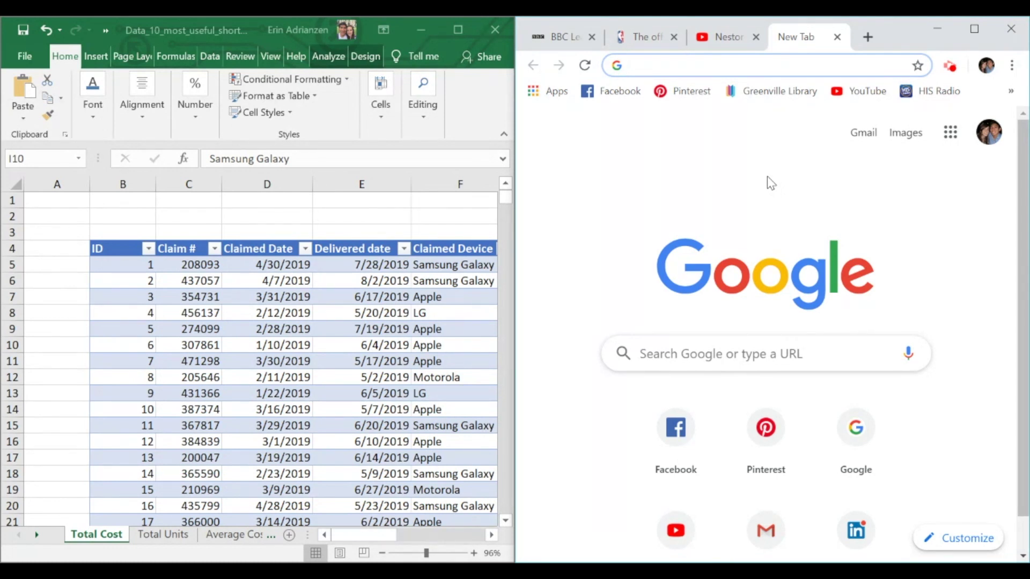
Show the BBC Learning English page in a maximized Chrome window and launch Word with a blank document.
click(973, 30)
click(135, 35)
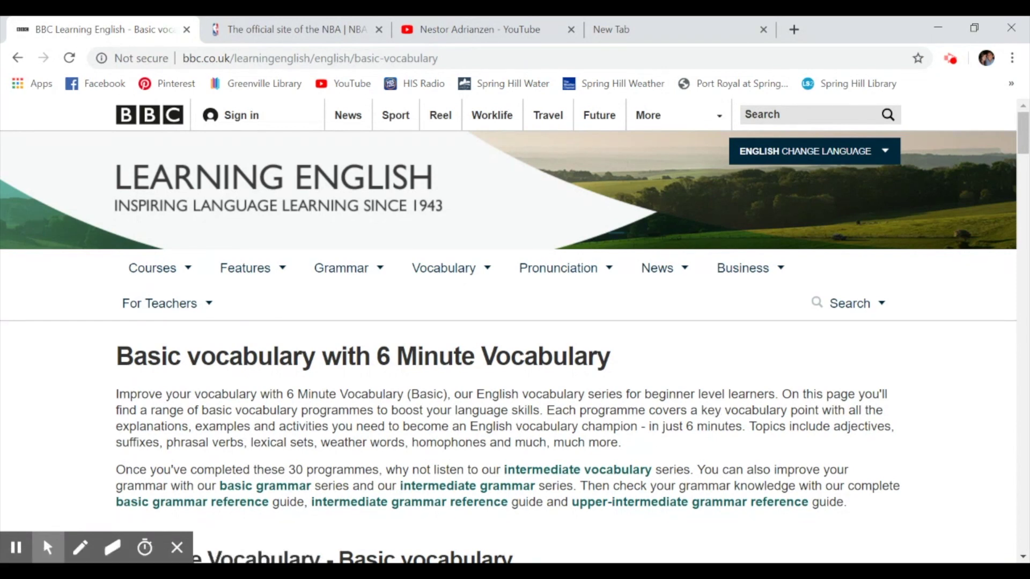
click(17, 547)
text(word)
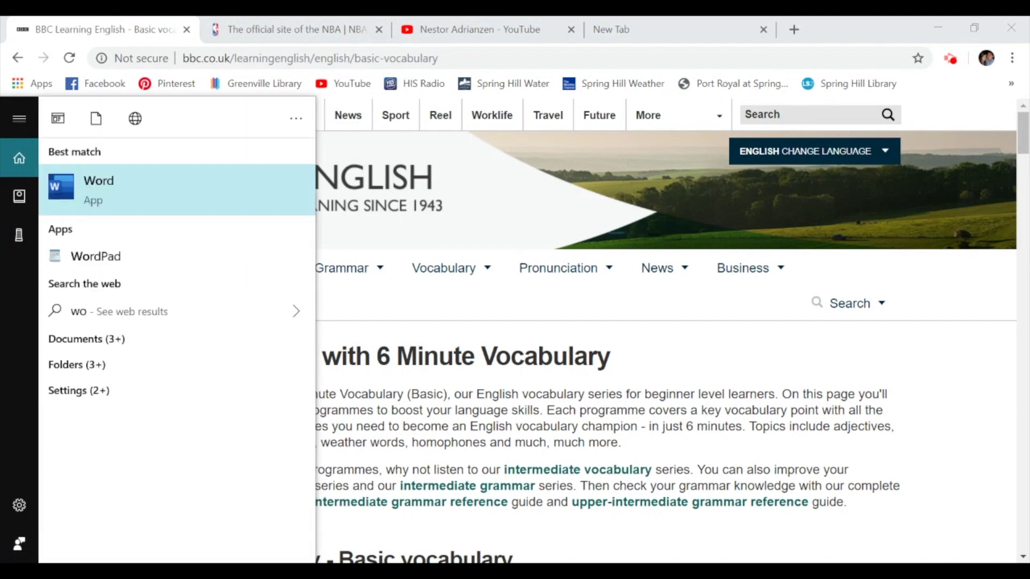
click(153, 185)
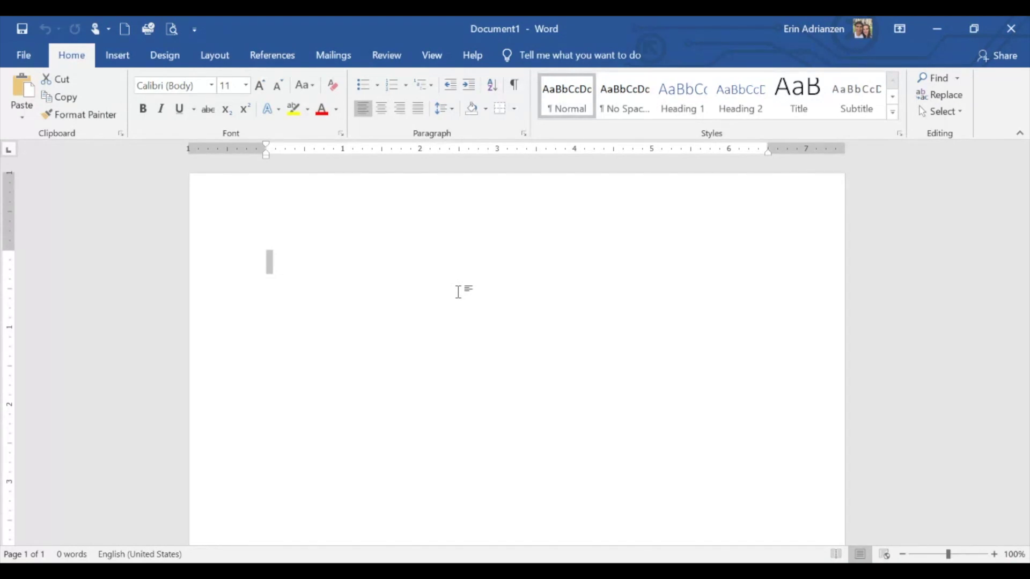
Snap the Word document to the right half of the screen and the BBC Learning English window to the left half.
key(super+Right)
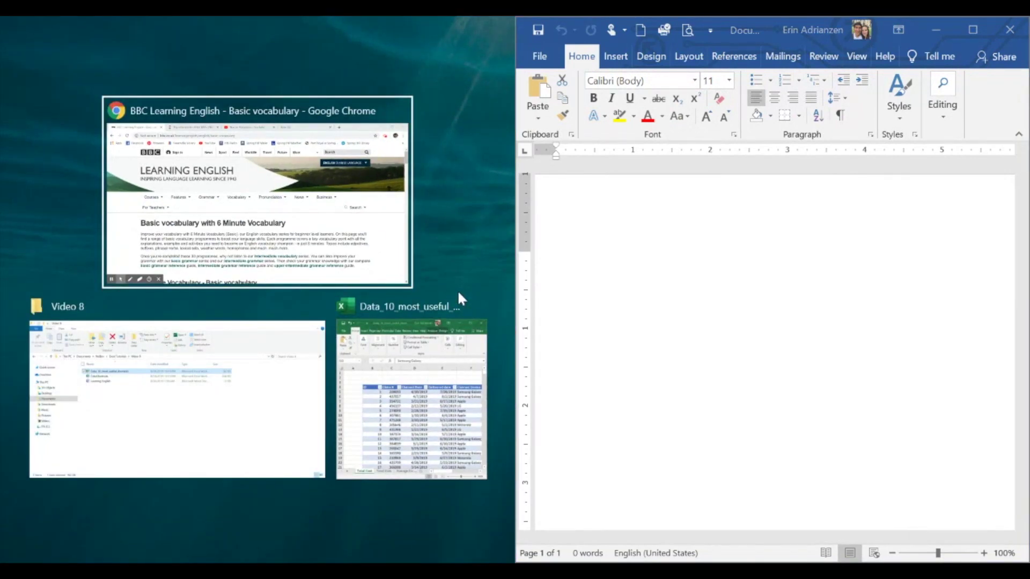
click(223, 158)
click(759, 283)
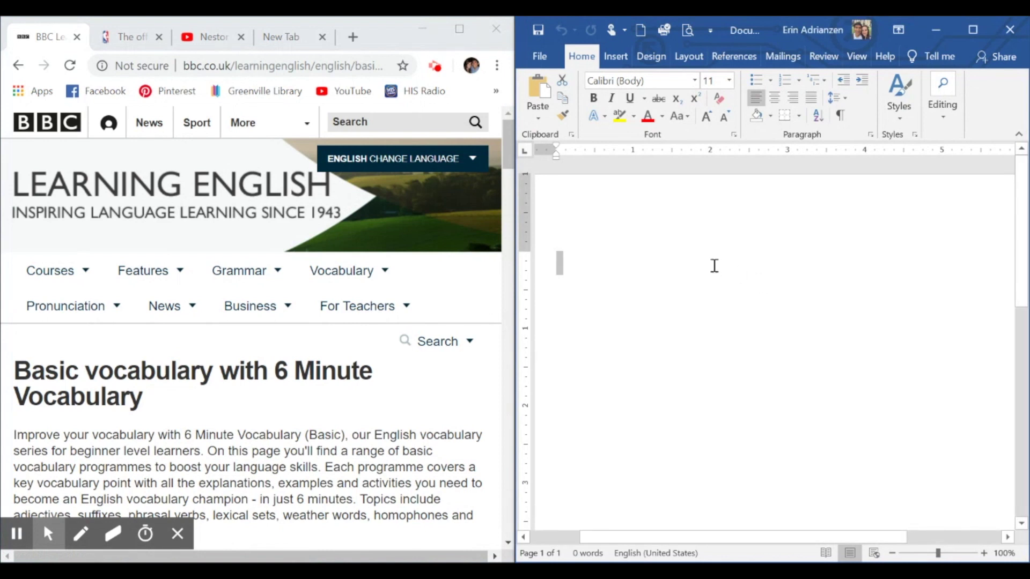
Enter the page heading in Spanish, "Vocabulario básico con 6 minutos de vocabulario", in the Word document and make it bold.
scroll(238, 346, down, 2)
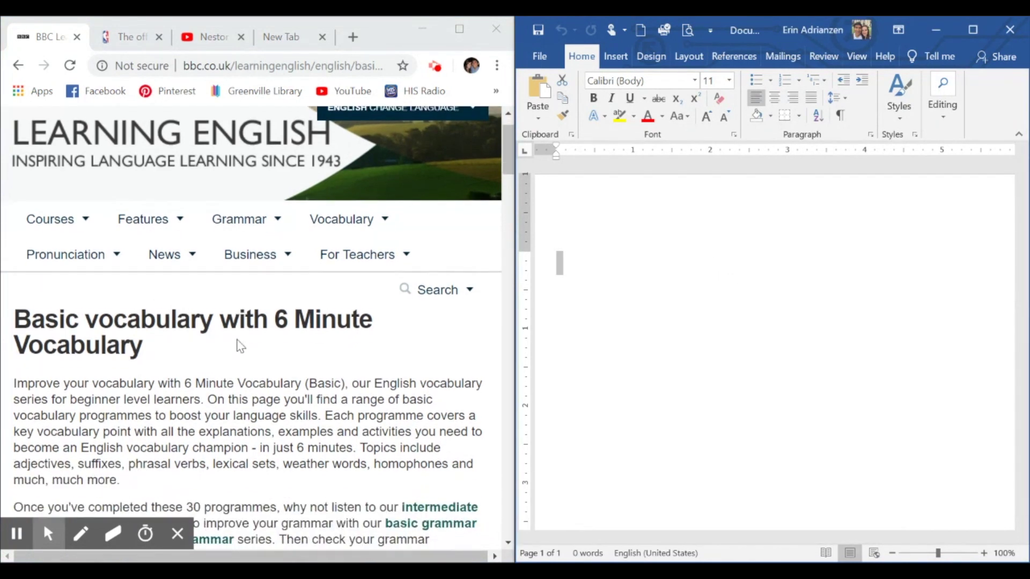
scroll(237, 346, down, 1)
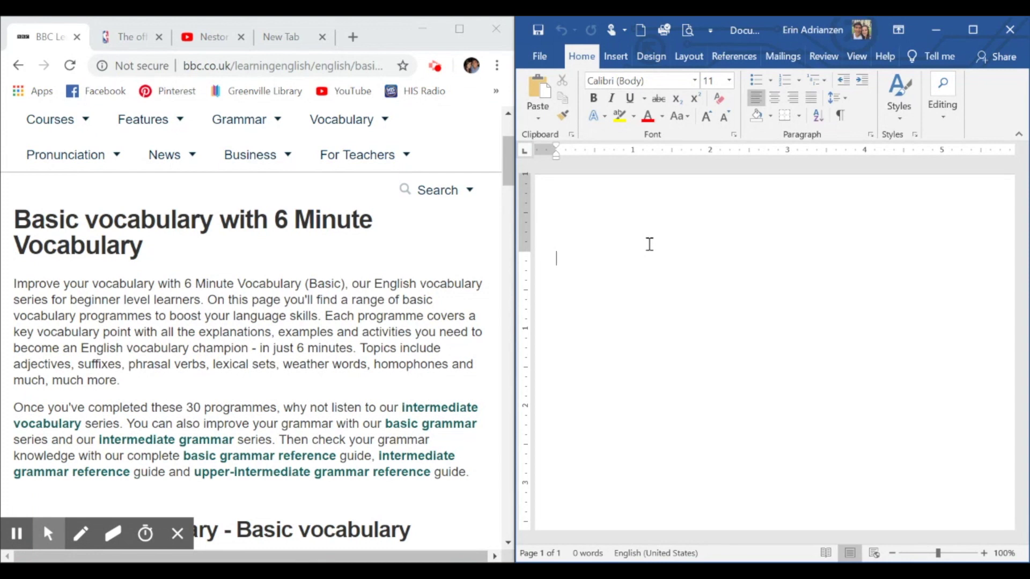
text(Vocabulario basico con 6 minutos de vocabulario)
right_click(634, 258)
click(569, 263)
drag(801, 258, 563, 272)
key(ctrl+b)
click(852, 269)
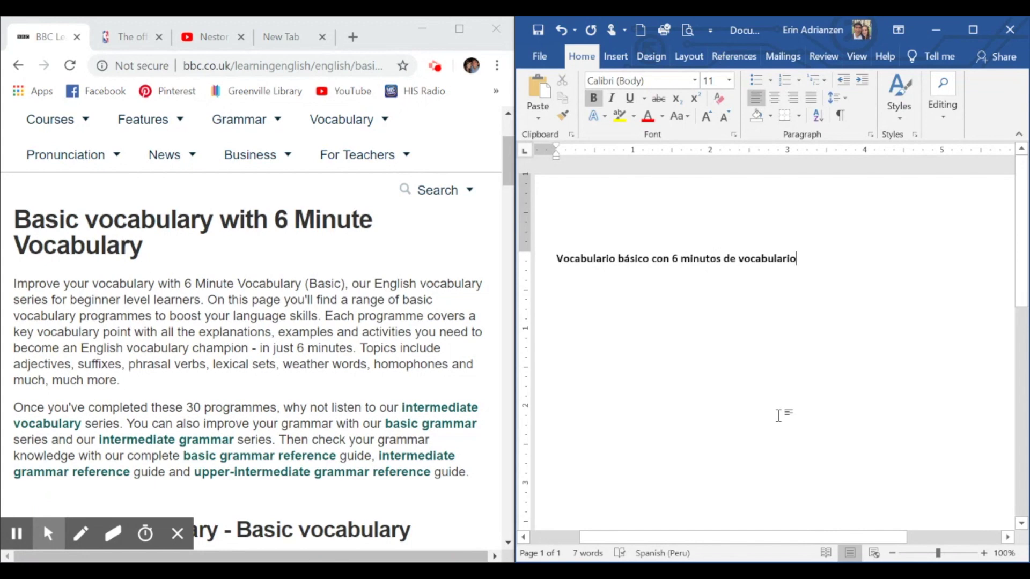
Switch to the Data_10_most_useful_shortcuts Excel workbook, maximize its window, and select cell F8.
key(alt+Tab)
key(alt+Tab)
key(alt+Tab)
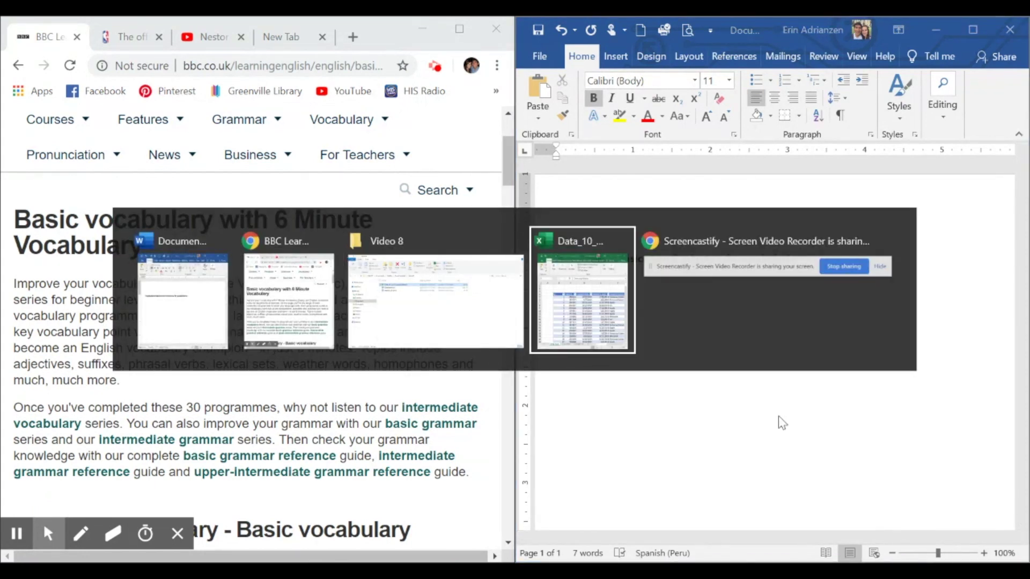
key(super+Up)
click(469, 315)
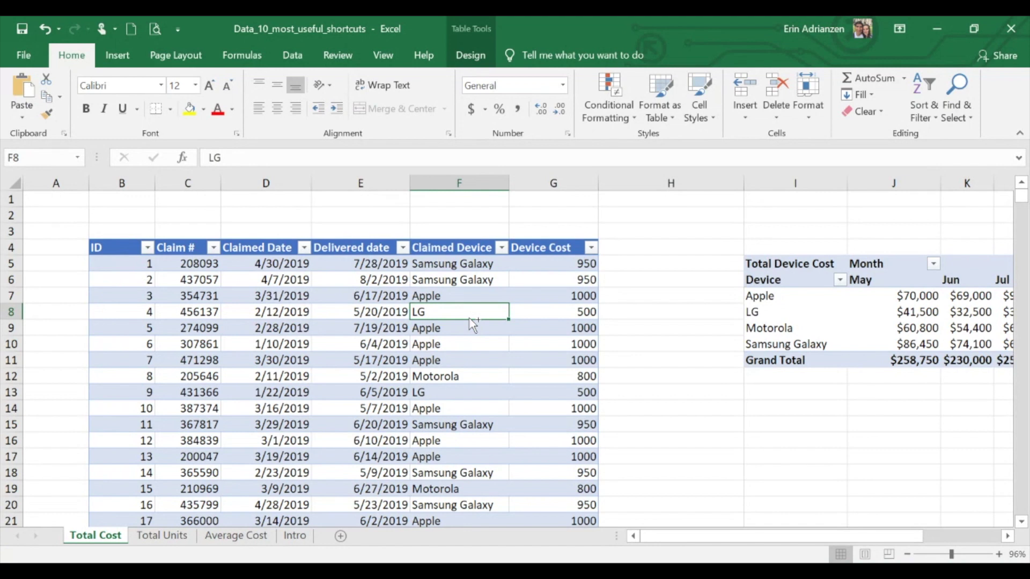
Look through the Total Units and Average Cost sheets and return to the Total Cost sheet.
key(ctrl+Page_Down)
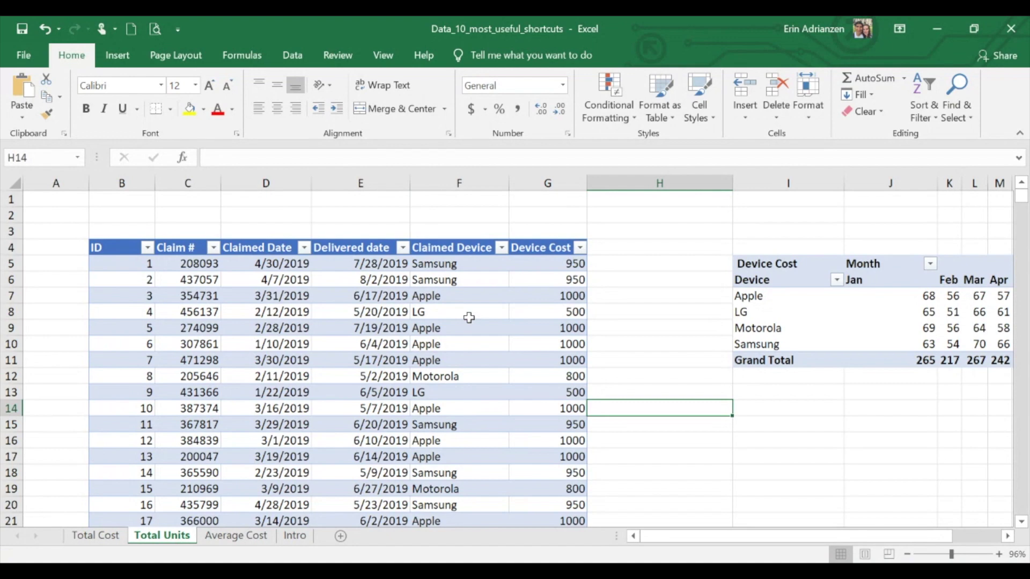
key(ctrl+Page_Down)
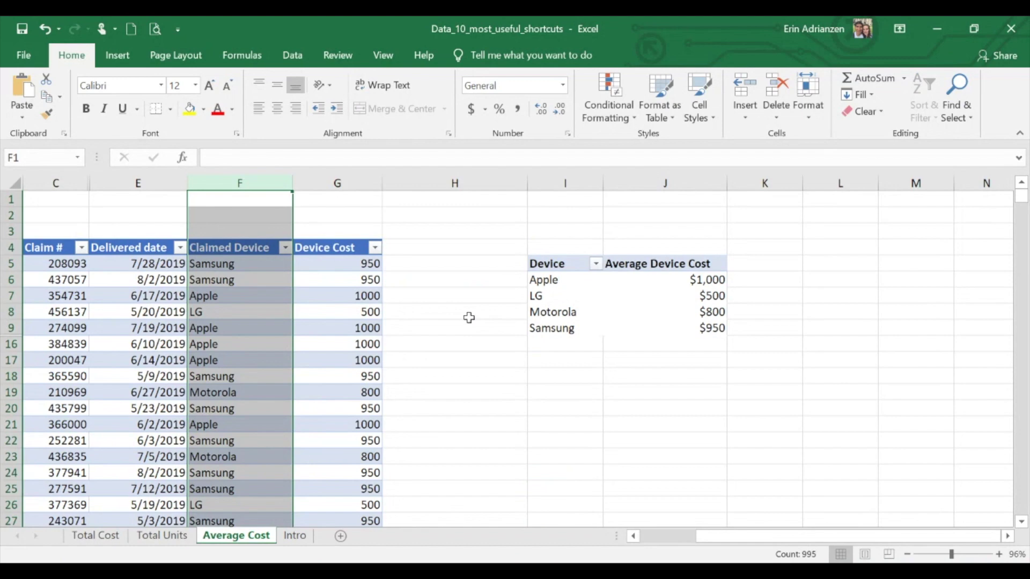
key(ctrl+Page_Up)
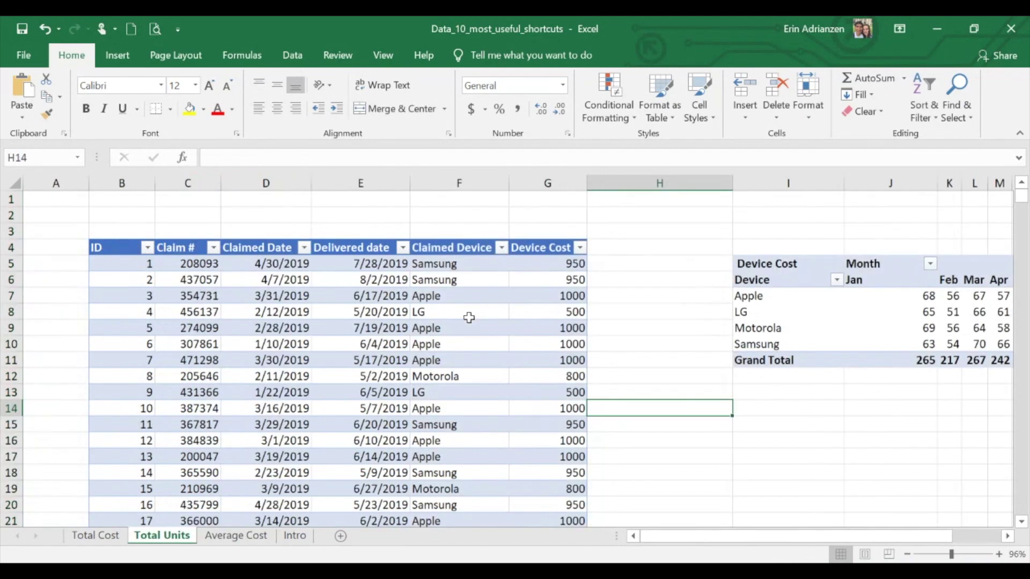
click(469, 318)
key(ctrl+Page_Up)
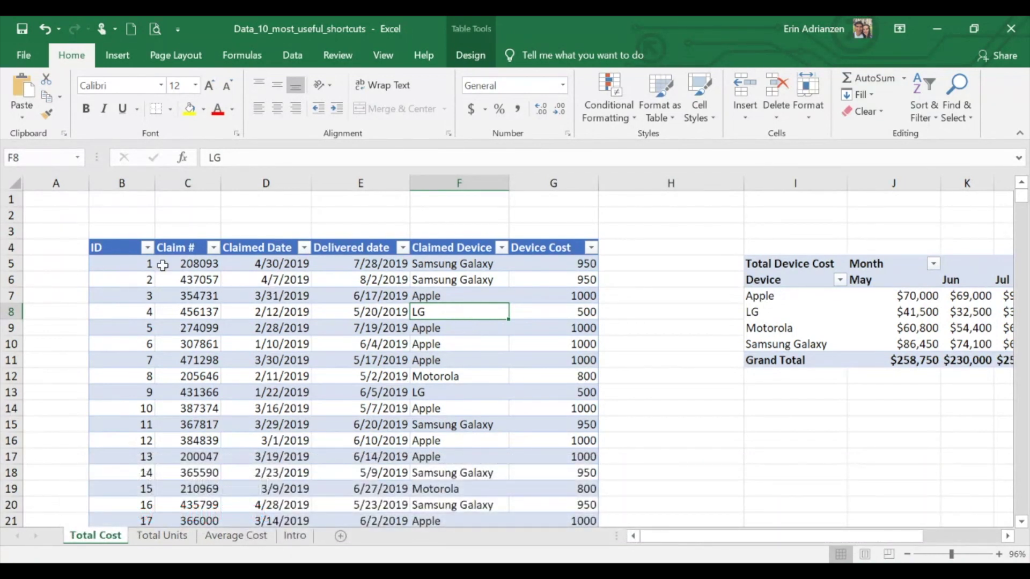
Move the active cell from the ID header in B4 to cell C6.
click(116, 246)
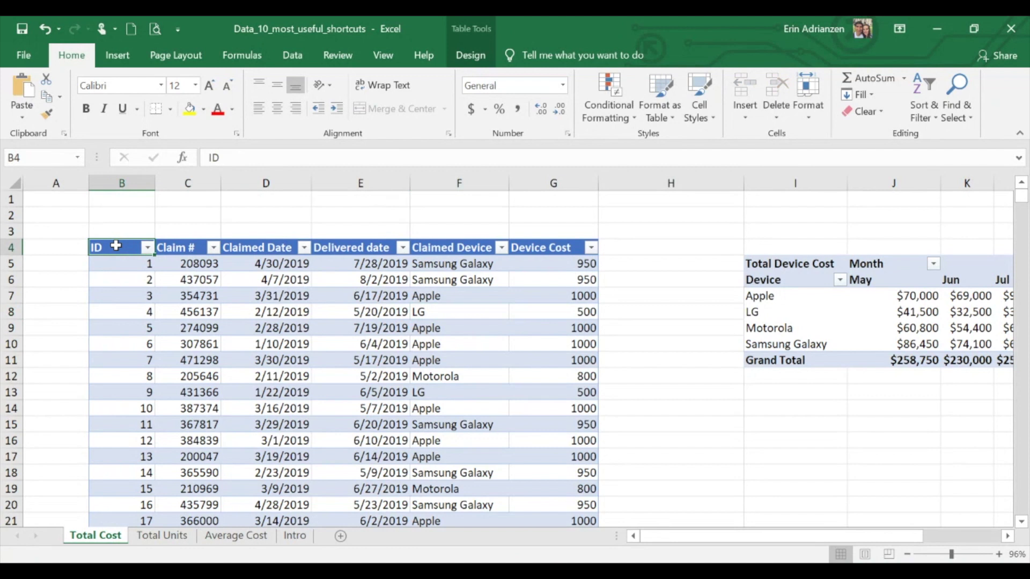
key(Down)
key(Down)
key(Right)
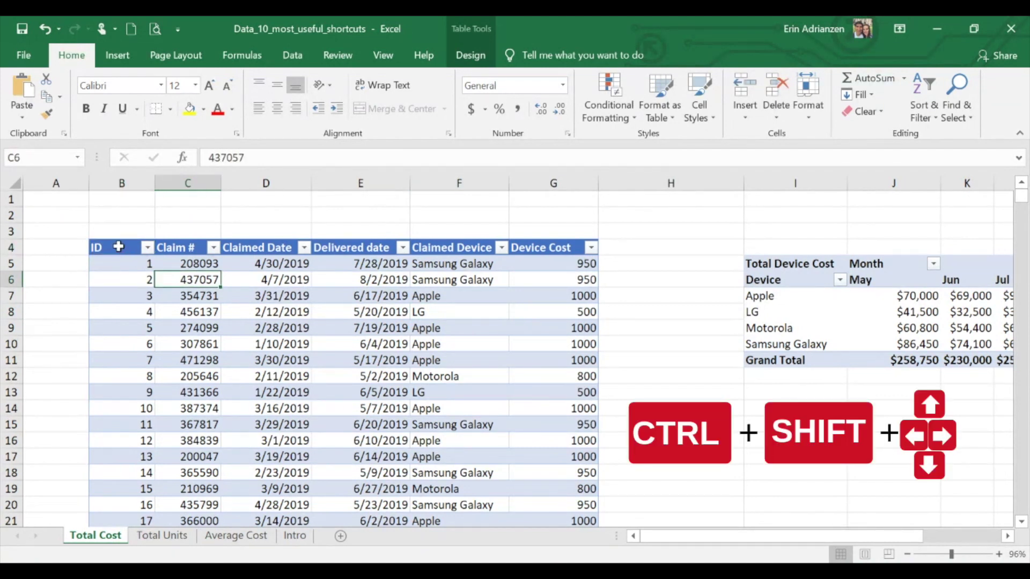
Select the entire claims table from the ID header in B4 through the Device Cost column and the last row.
click(118, 246)
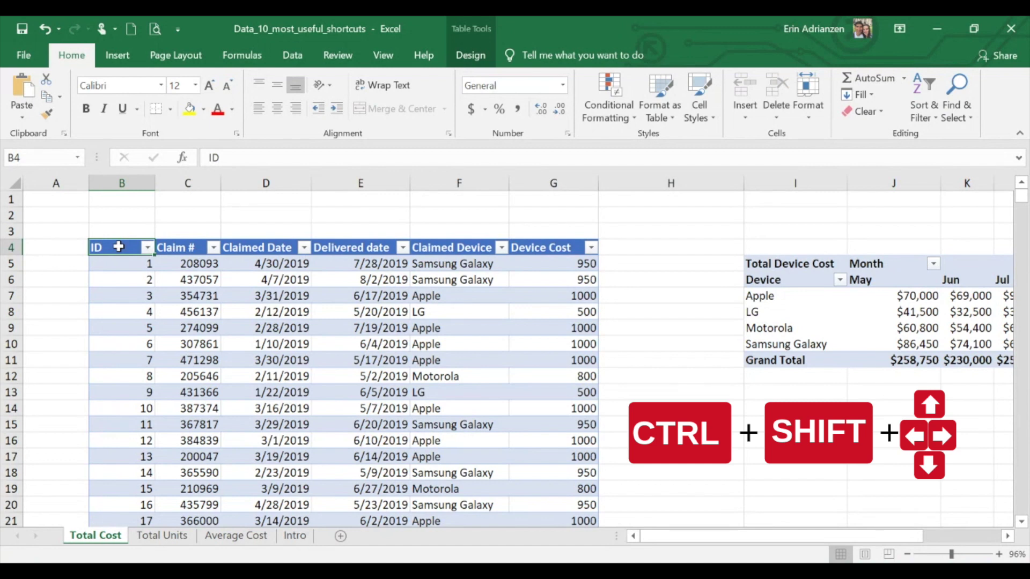
key(ctrl+shift+Right)
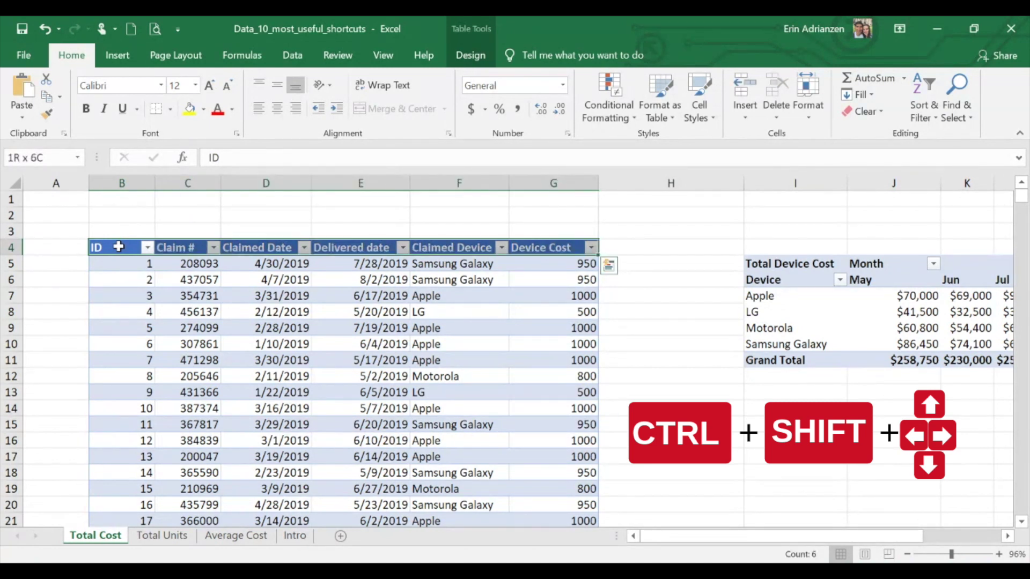
key(ctrl+shift+Down)
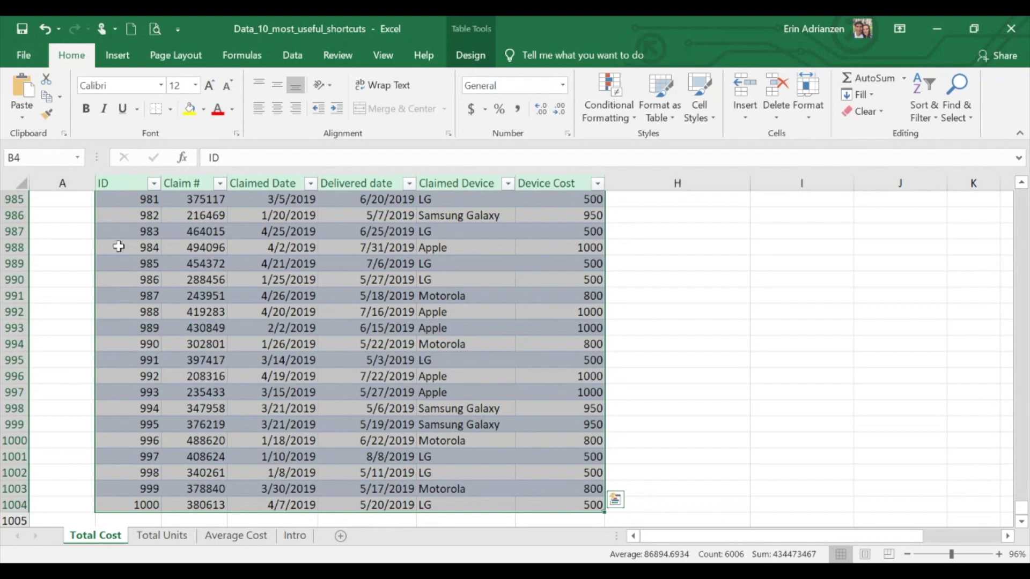
Fill the selected claims table with yellow and set its font color to red.
click(194, 109)
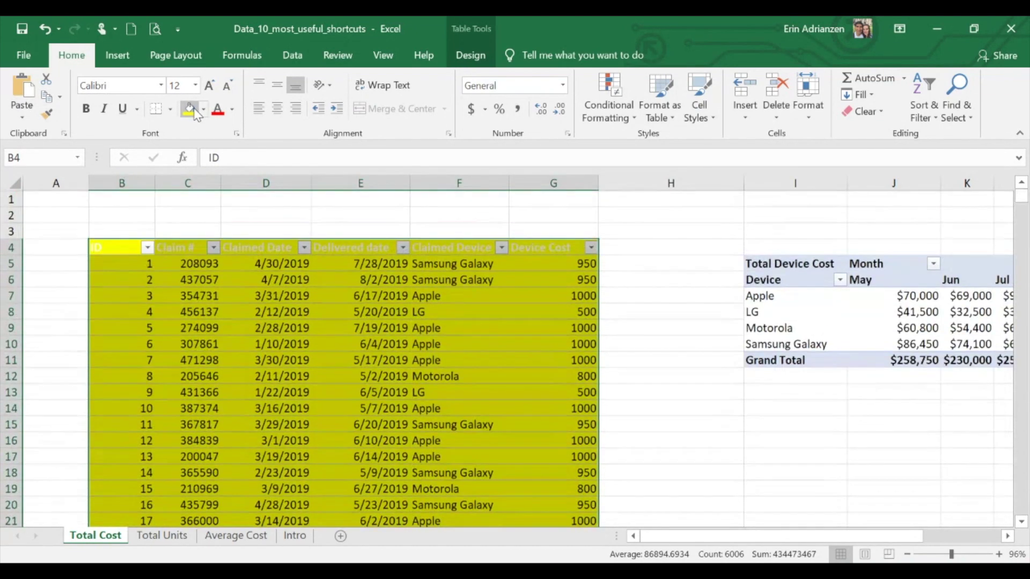
click(217, 110)
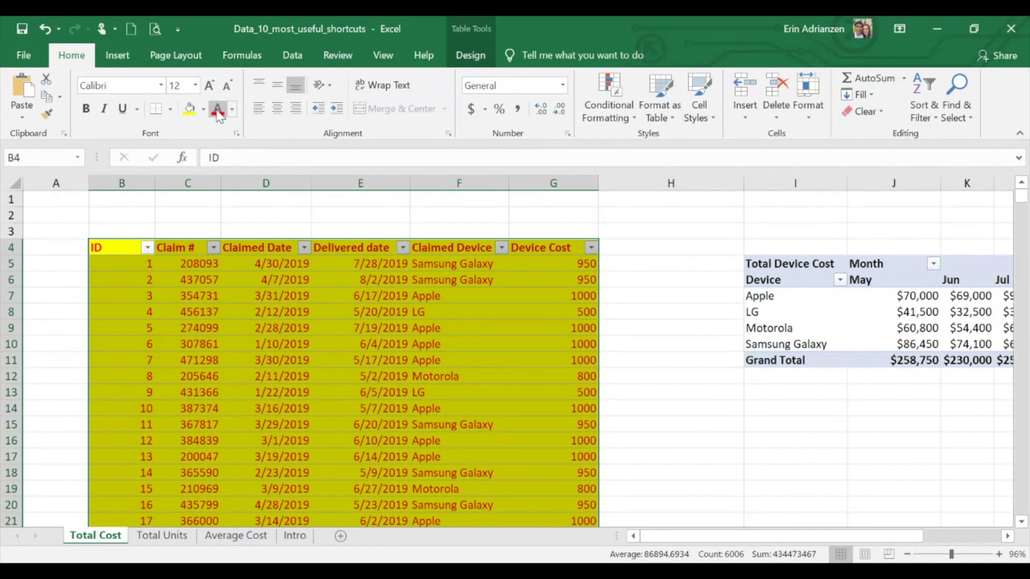
Format the Device Cost values from G5 down to the last row as Currency with the $ symbol and 0 decimal places.
click(536, 262)
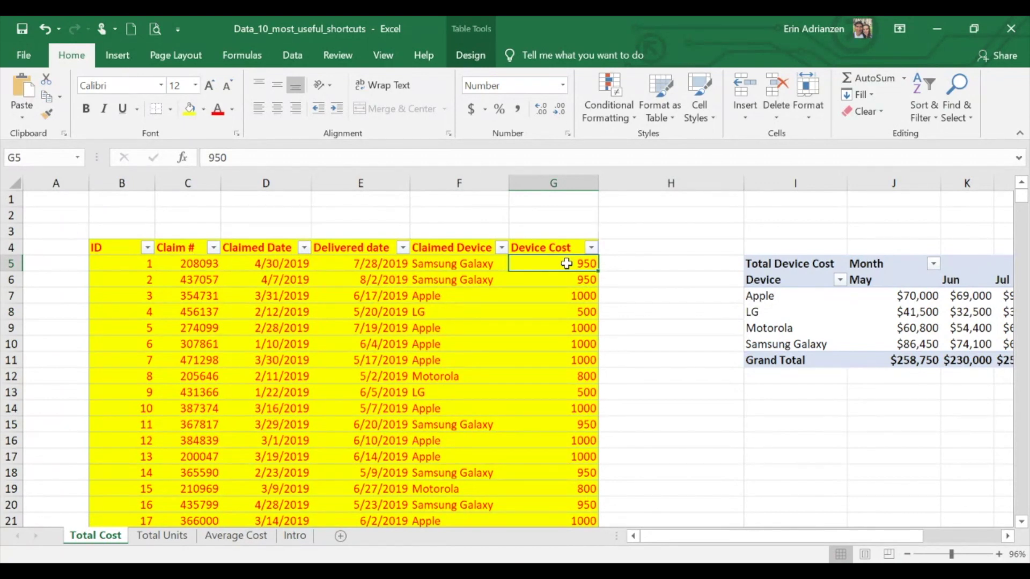
scroll(566, 264, down, 1)
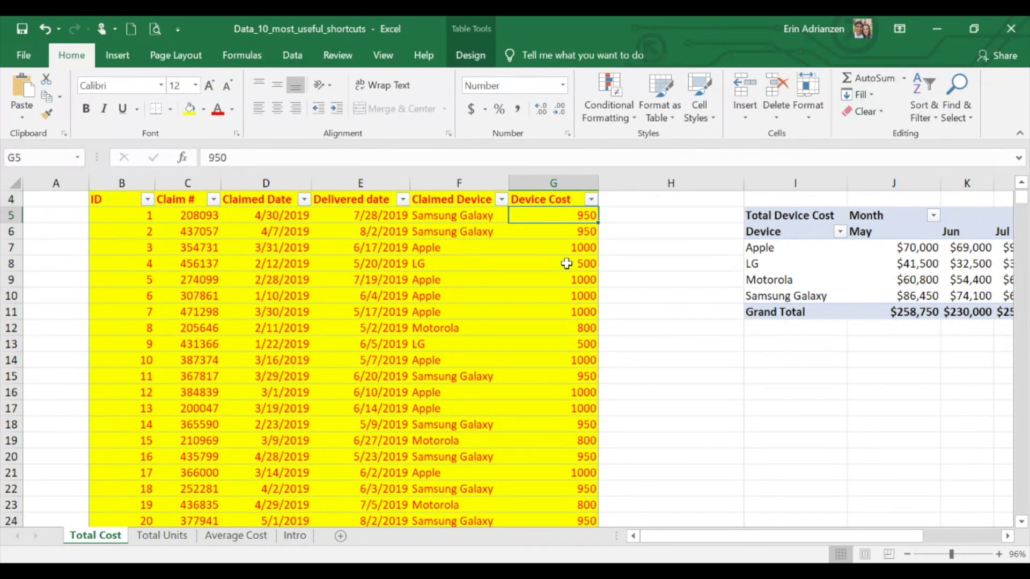
key(ctrl+shift+Down)
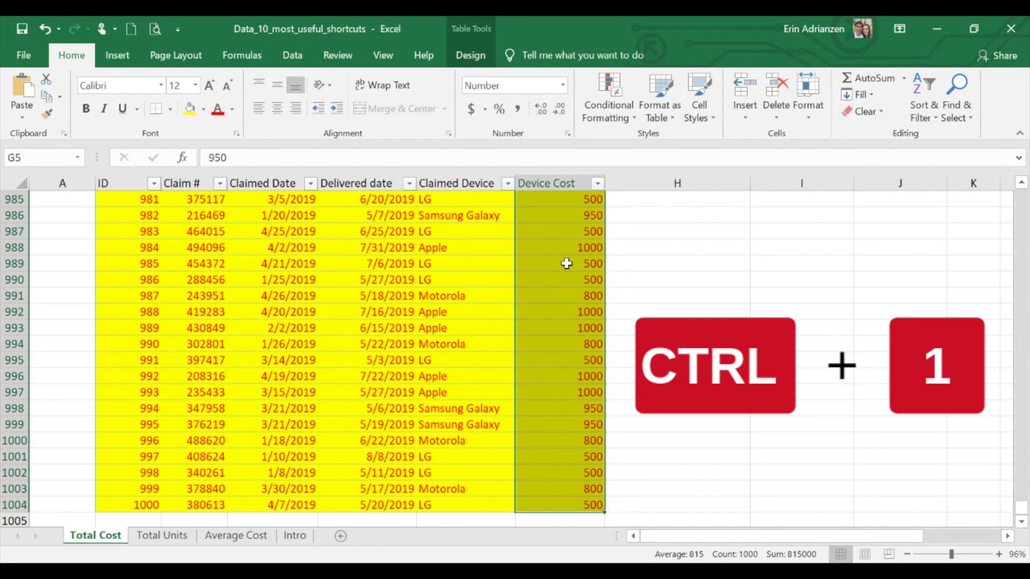
key(ctrl+1)
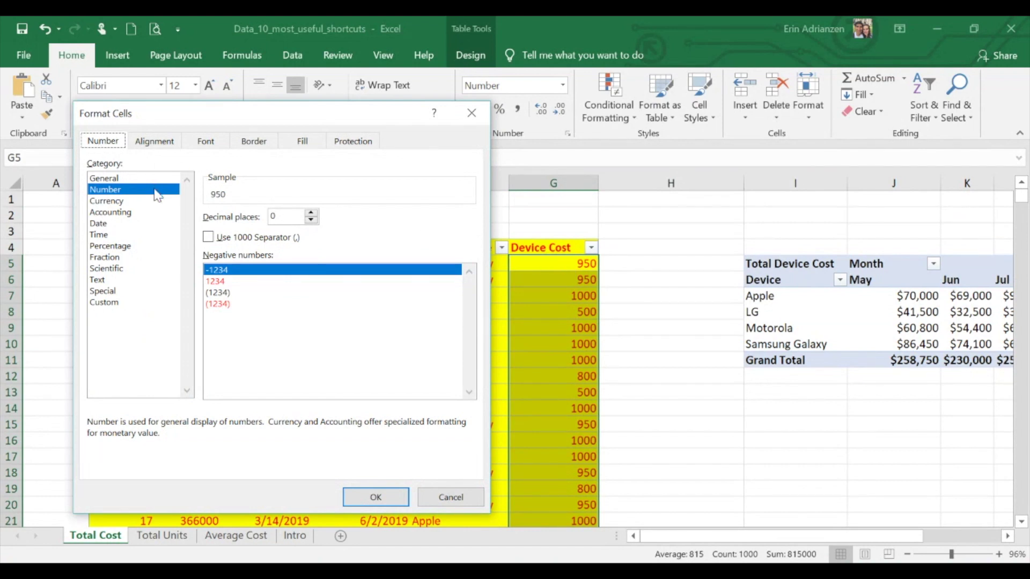
click(120, 201)
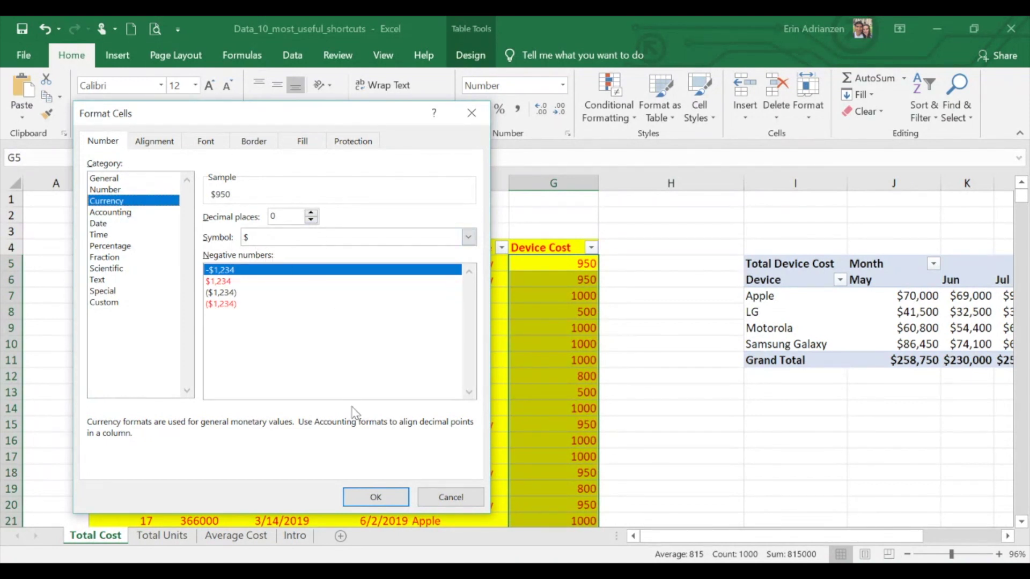
click(376, 497)
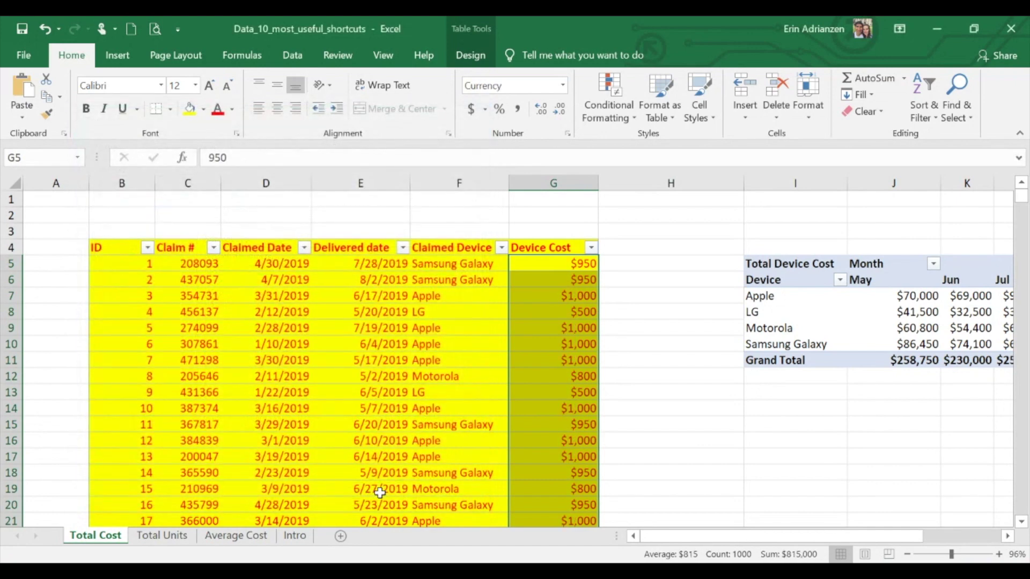
View the Device Cost filter values, keep all of them included, and select cell G5.
click(591, 248)
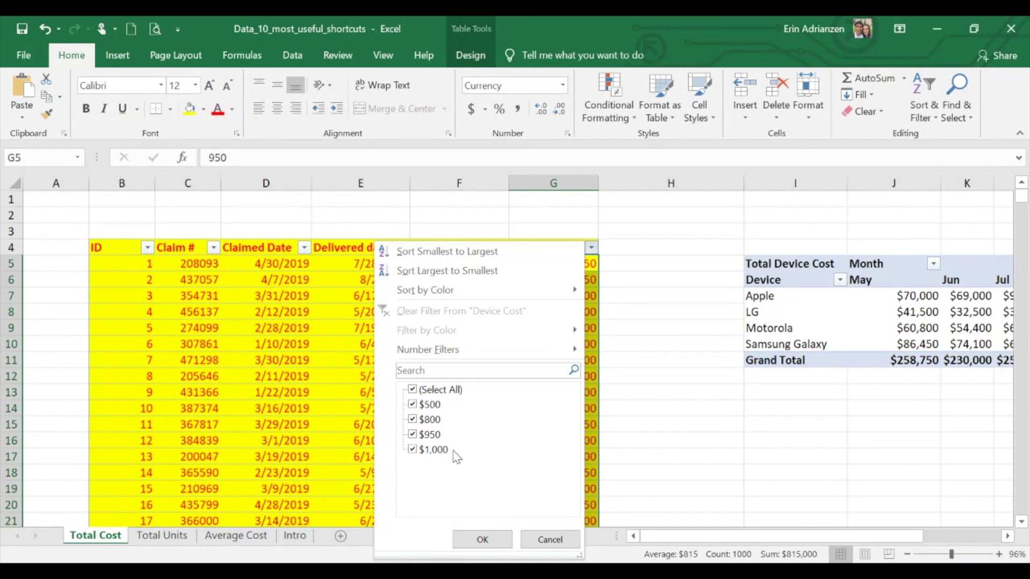
click(482, 539)
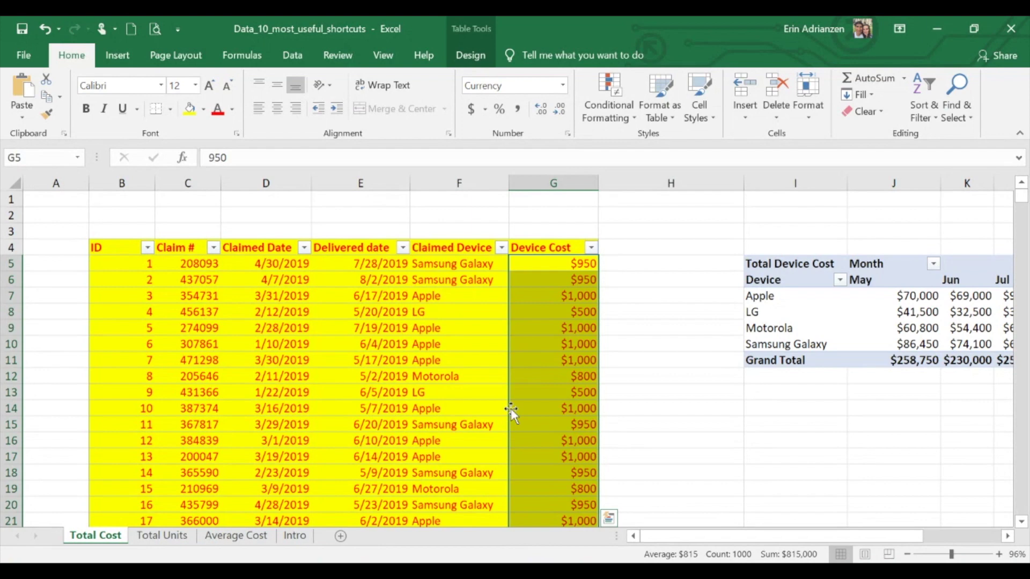
click(533, 261)
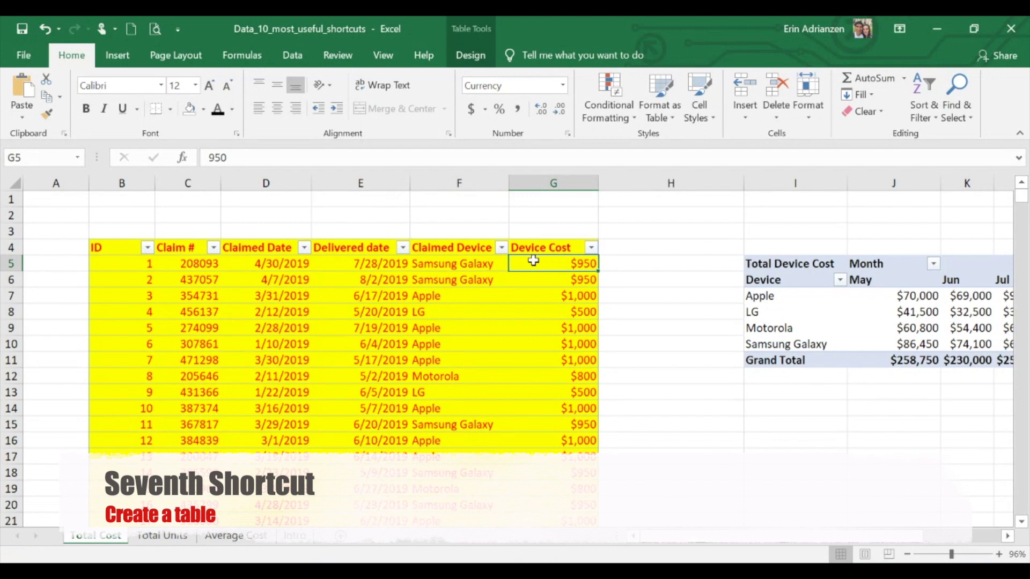
Convert the claims data $B$4:$G$1004 on the Total Units sheet into a table with headers.
key(ctrl+Page_Down)
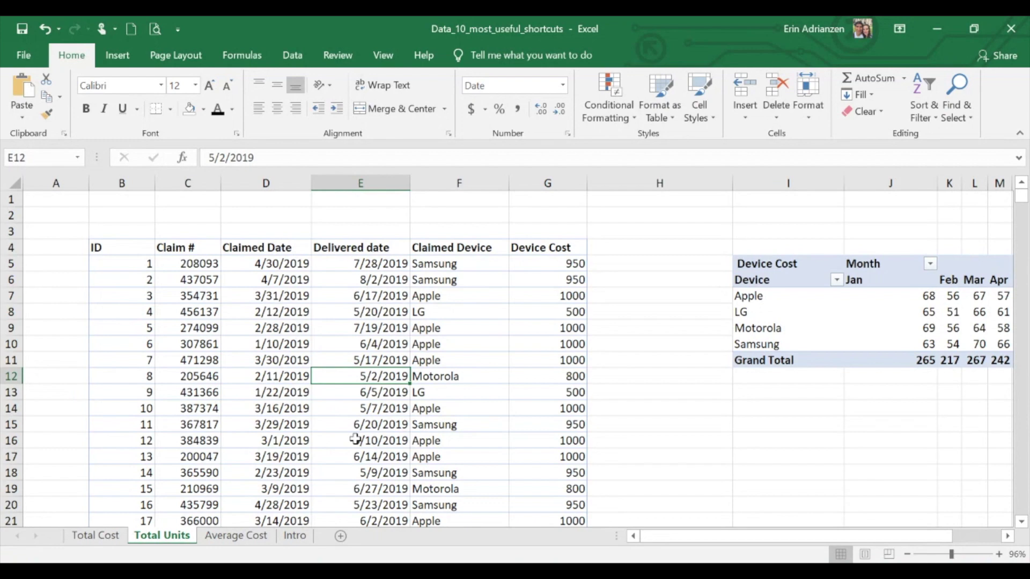
key(ctrl+t)
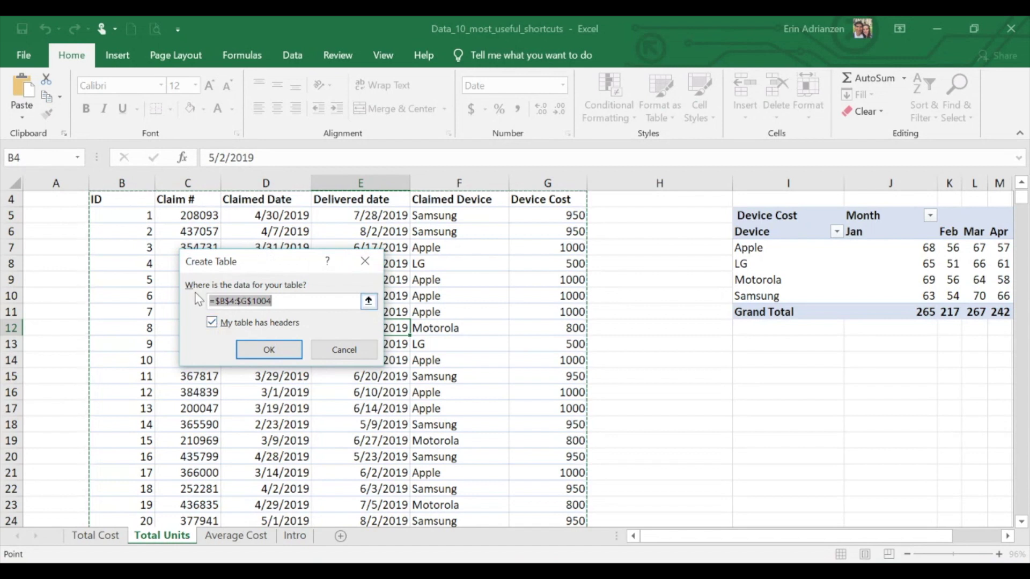
click(213, 323)
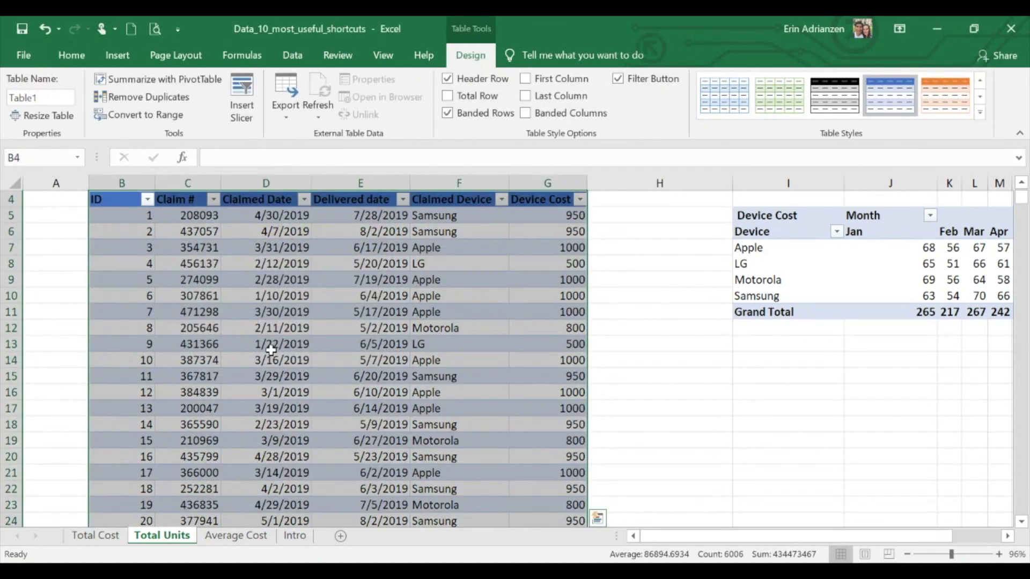
click(382, 310)
scroll(405, 246, up, 1)
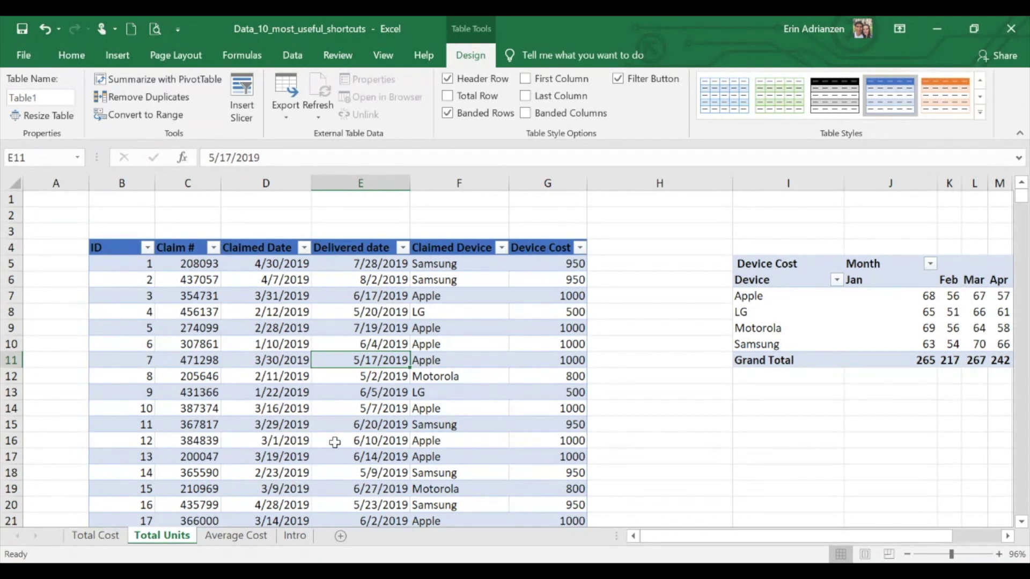
Turn the Total Units table's header filters off and back on.
click(211, 376)
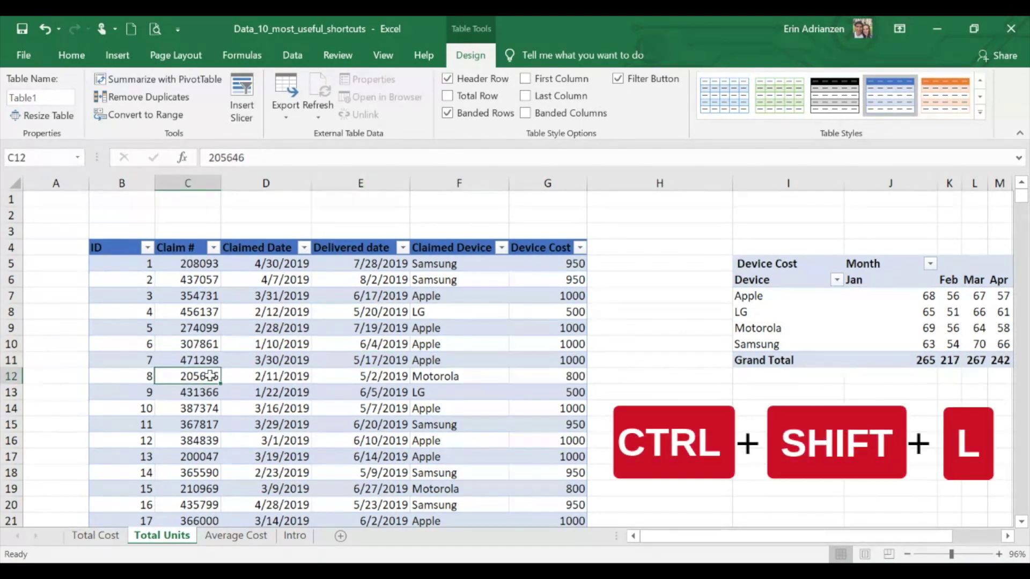
key(ctrl+shift+l)
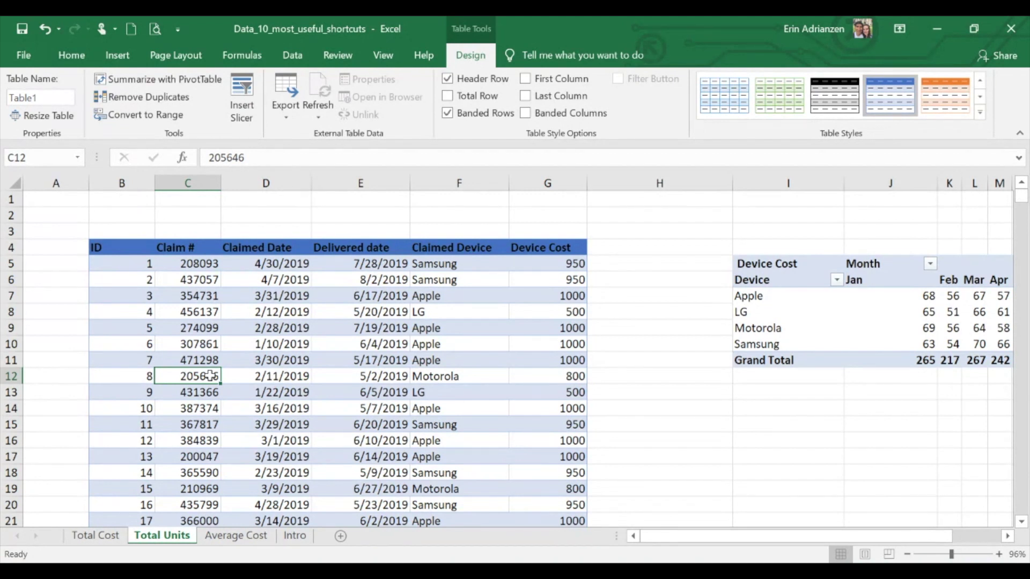
key(ctrl+shift+l)
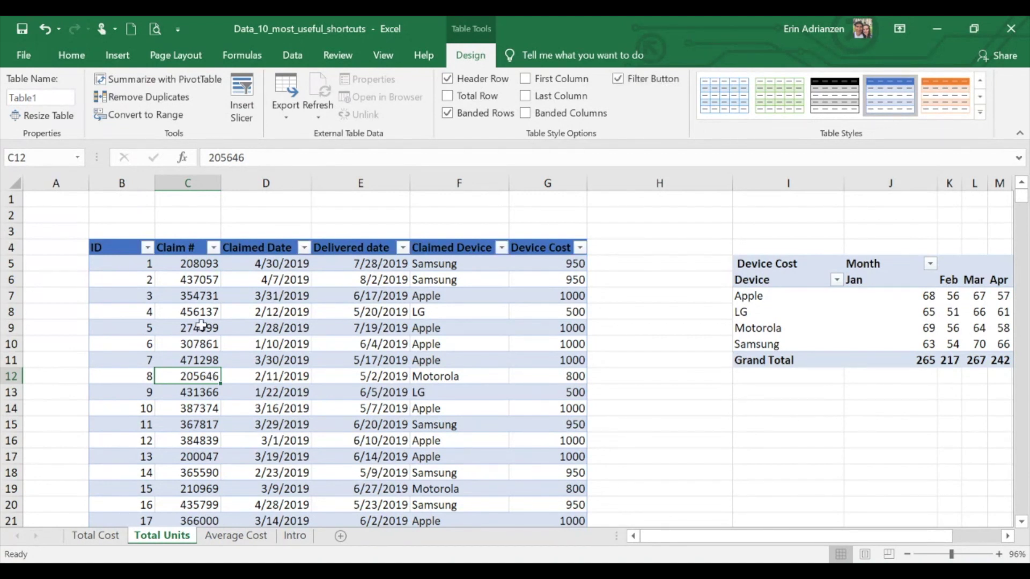
View the filter options of the Delivered date and Claimed Device columns without applying a filter.
click(402, 247)
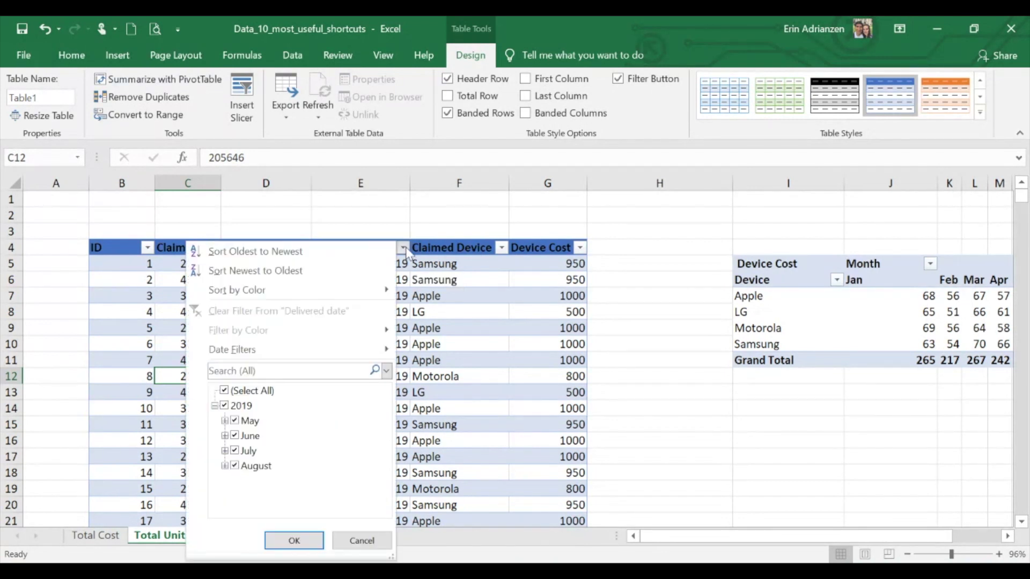
click(501, 248)
click(502, 249)
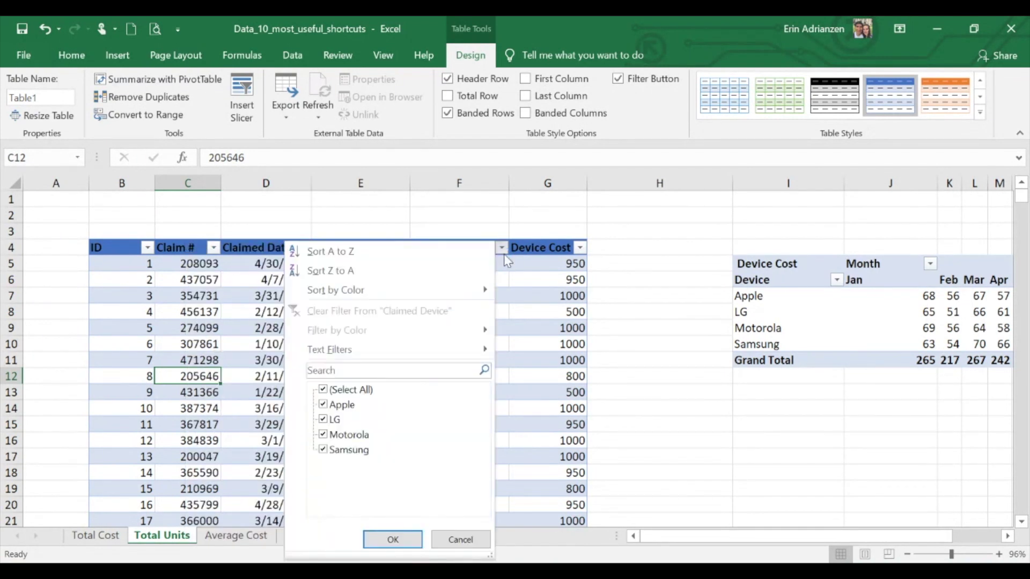
click(501, 248)
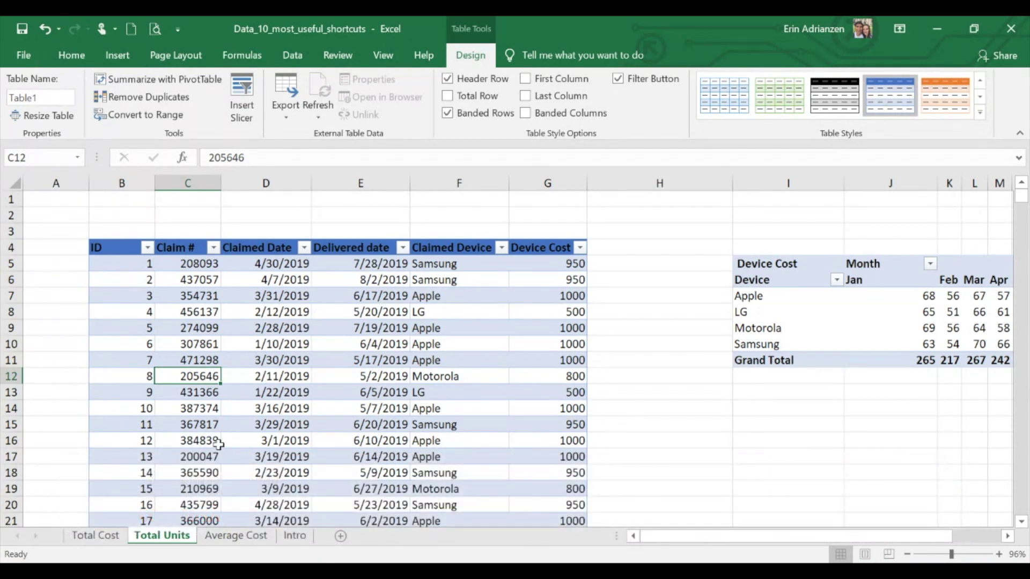
Insert a column before Claimed Device on the Average Cost sheet and title it Test.
click(228, 536)
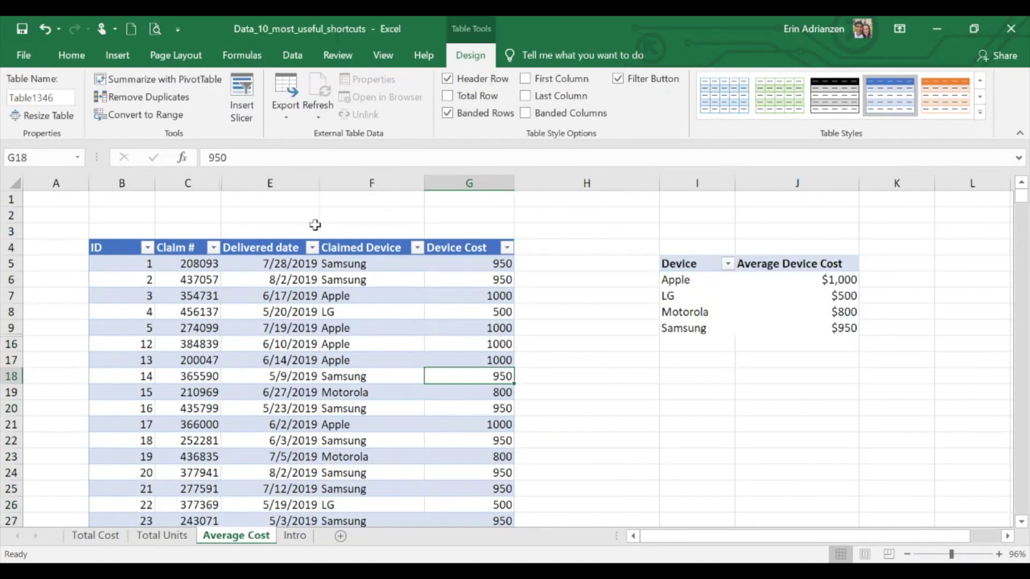
click(332, 182)
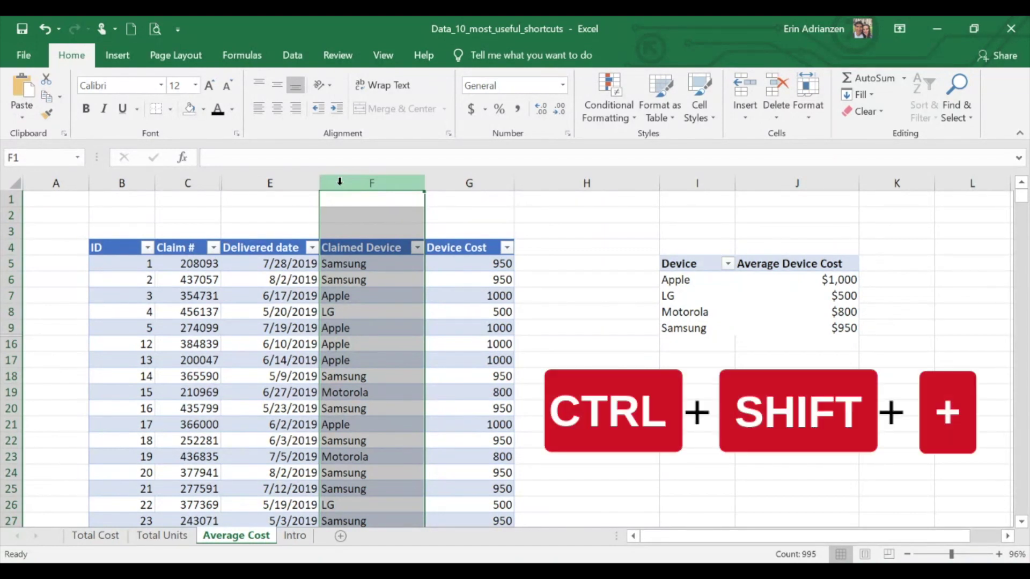
key(ctrl+shift+plus)
click(360, 244)
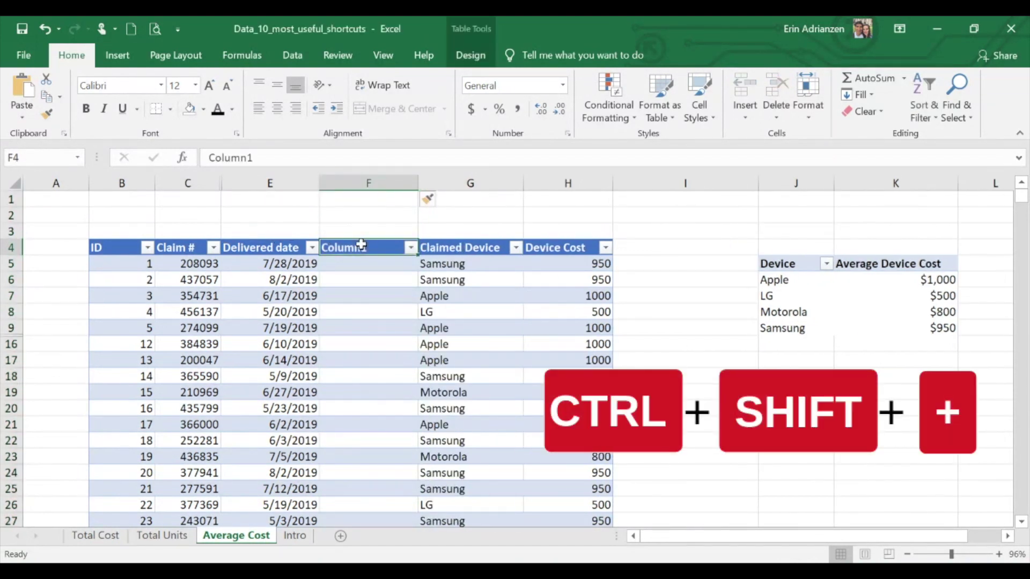
text(TEst)
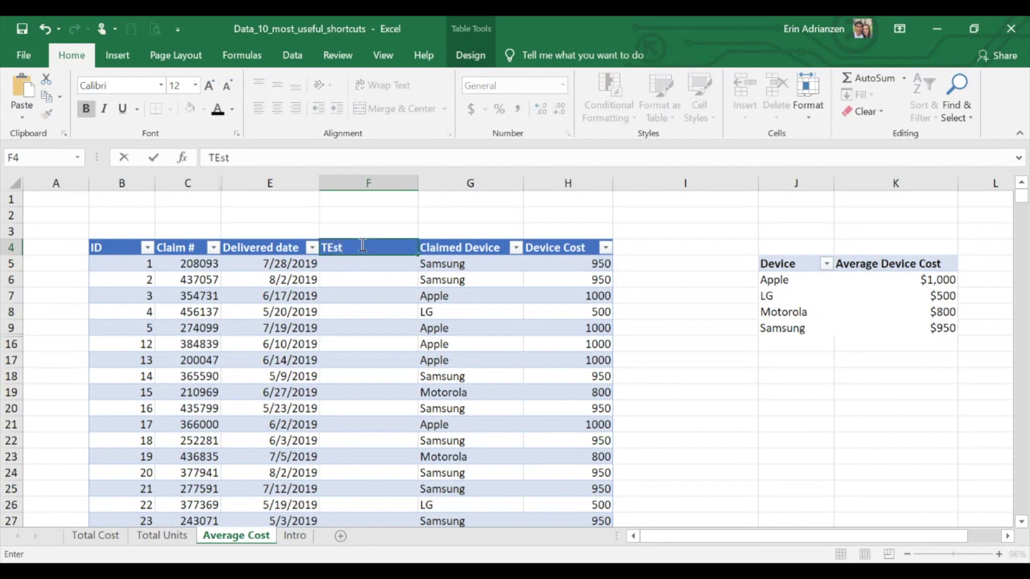
key(Return)
Enter the sample text fhjadsfhdjh in F5 and fdajkdfj in F6 of the Test column.
text(fhjadsfhdjh)
key(Return)
text(fdajkdfj)
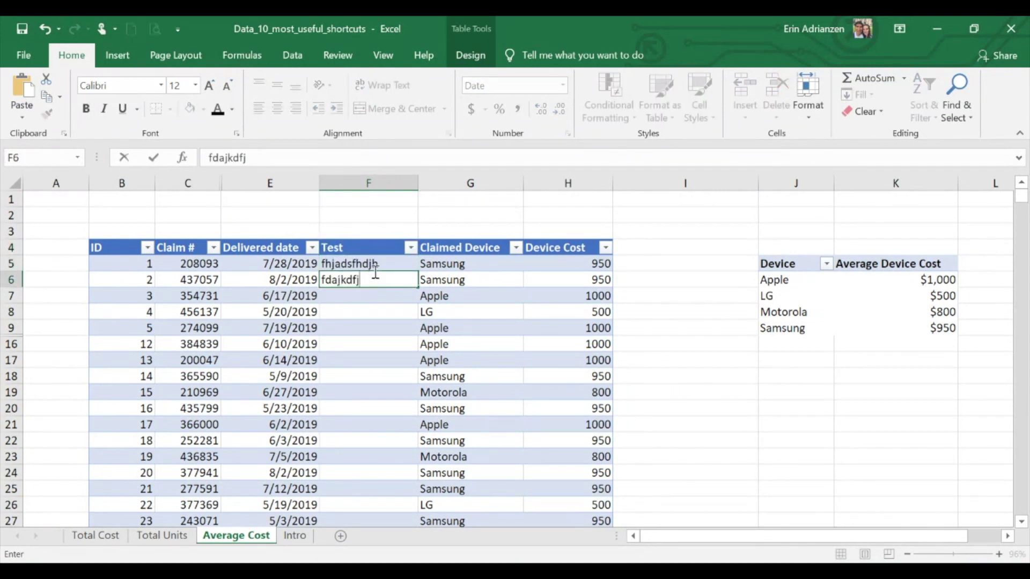
key(Return)
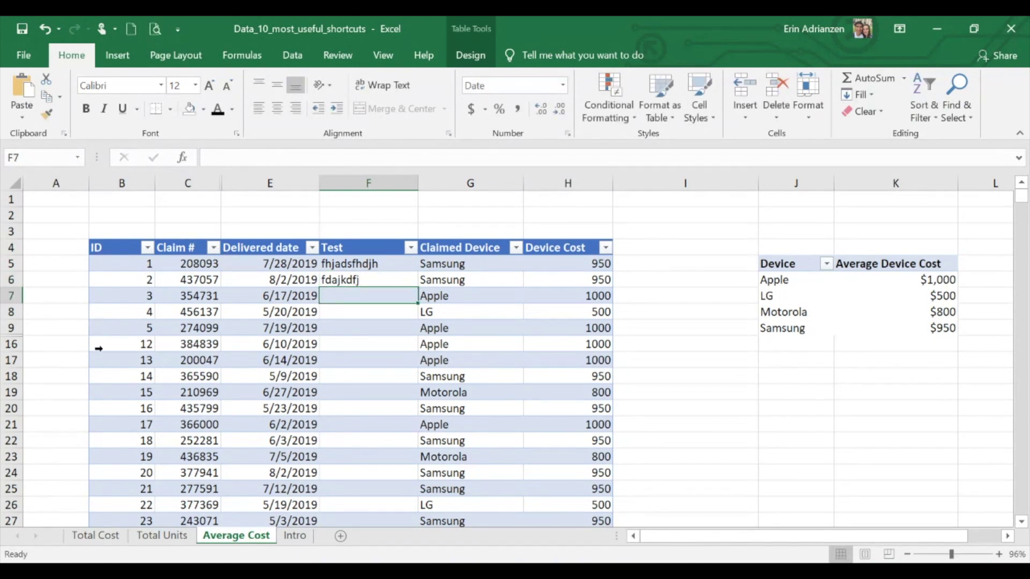
Insert a blank row at row 23 and enter fadhj under ID and fajd under Claim #.
scroll(155, 409, down, 2)
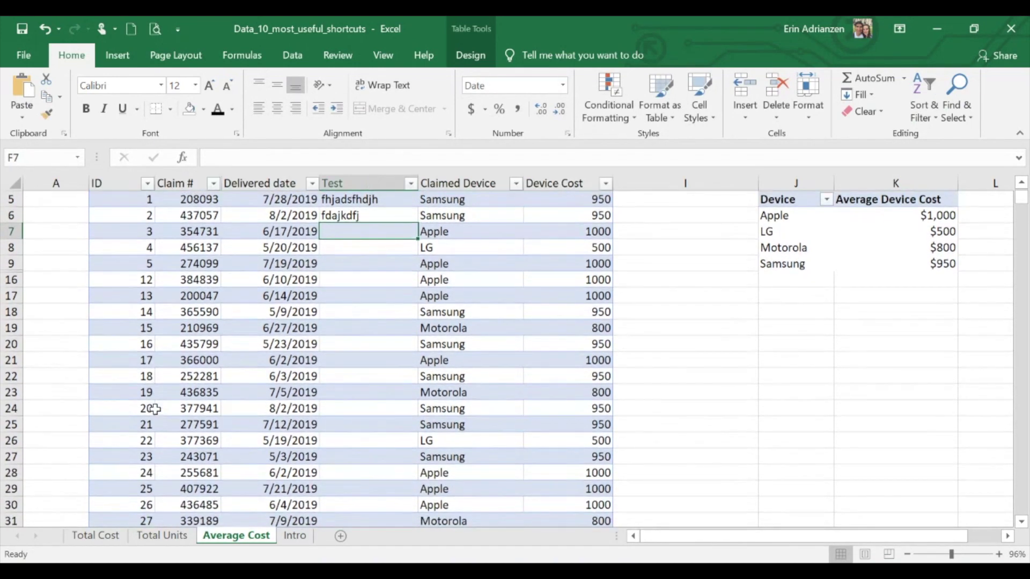
click(10, 392)
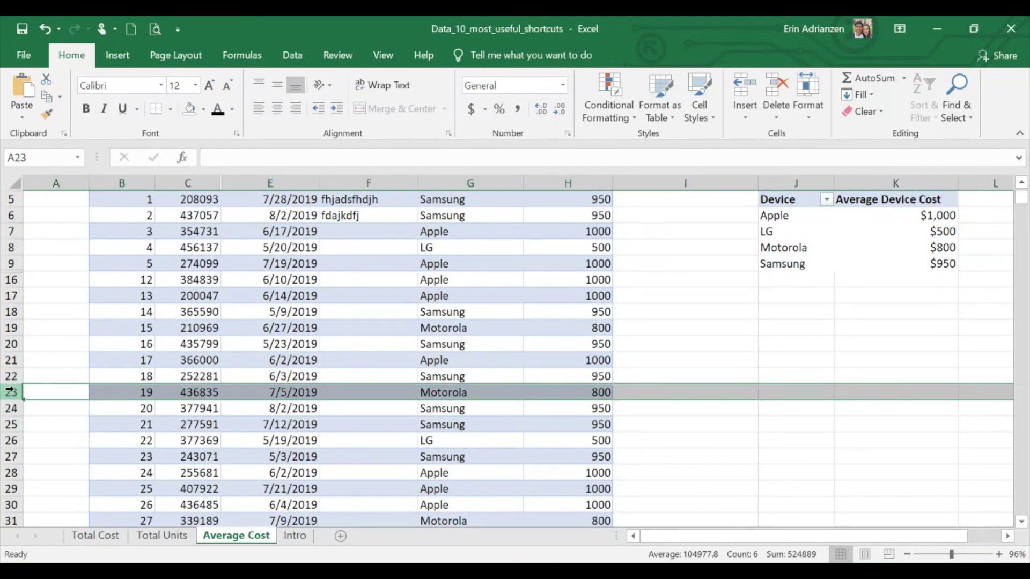
key(ctrl+shift+plus)
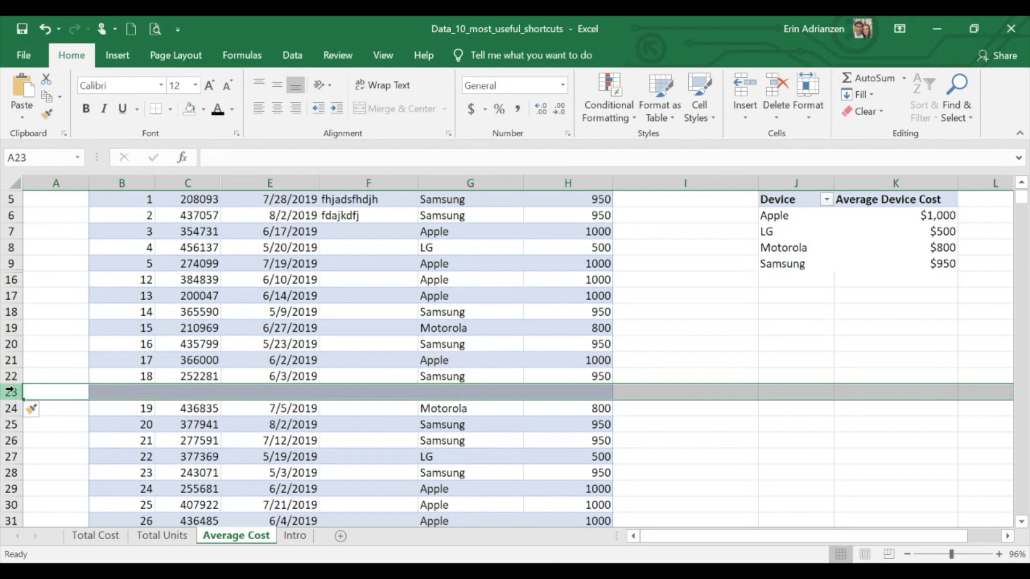
click(146, 390)
text(fadhj)
key(Tab)
text(fajd)
key(Tab)
scroll(359, 353, up, 1)
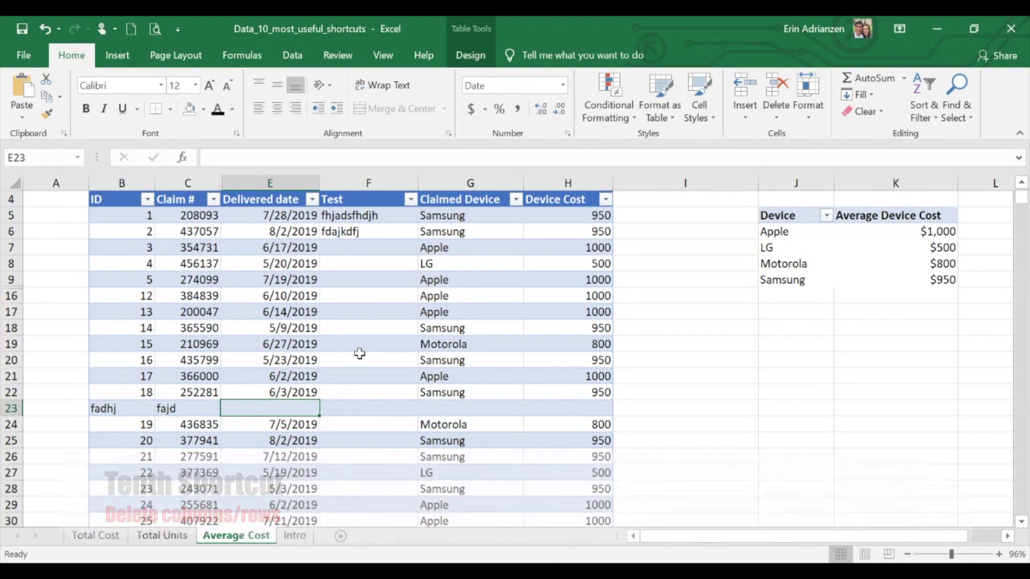
Delete the Test column and the sample row 23 from the Average Cost table.
click(377, 183)
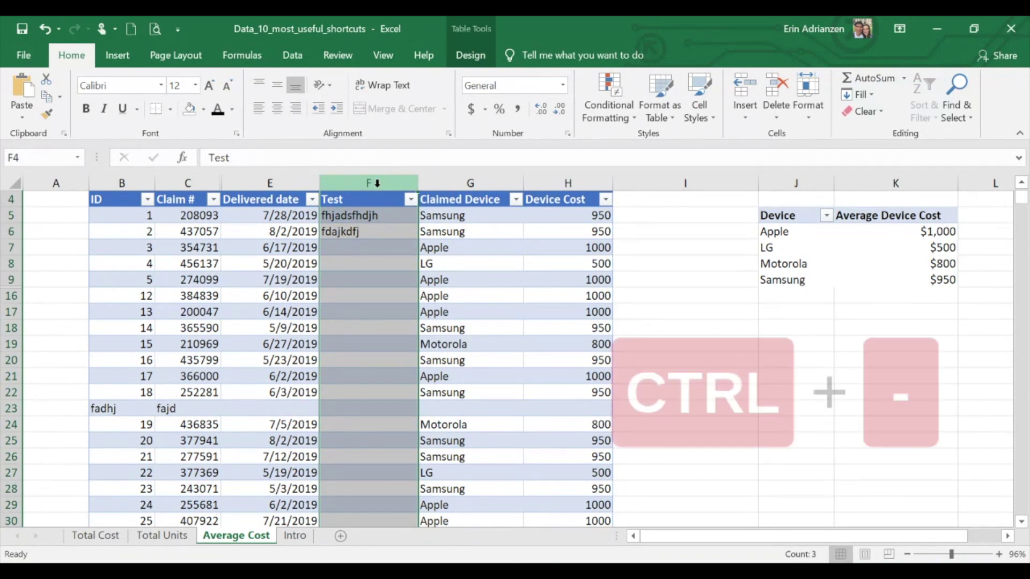
key(ctrl+minus)
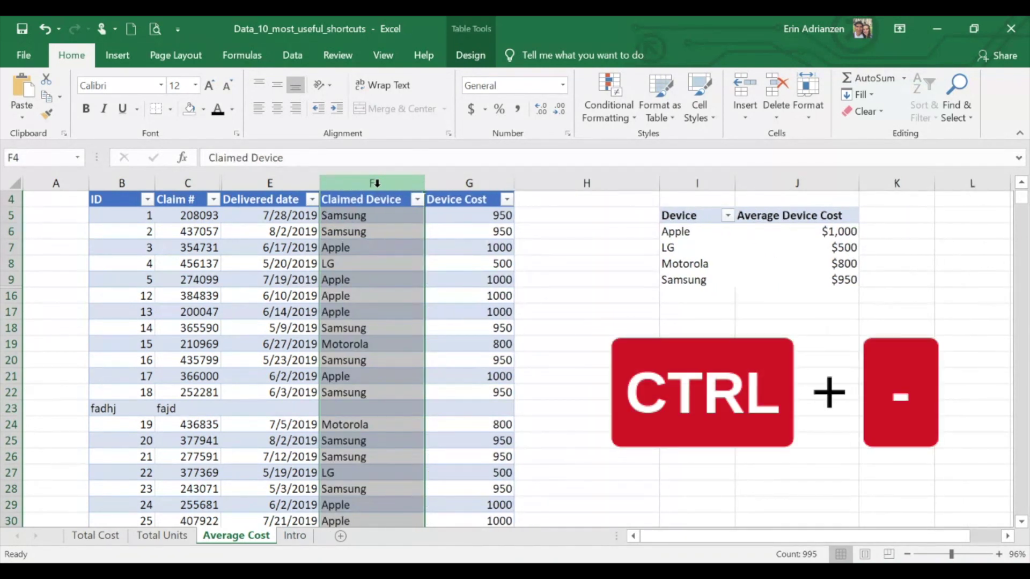
click(11, 408)
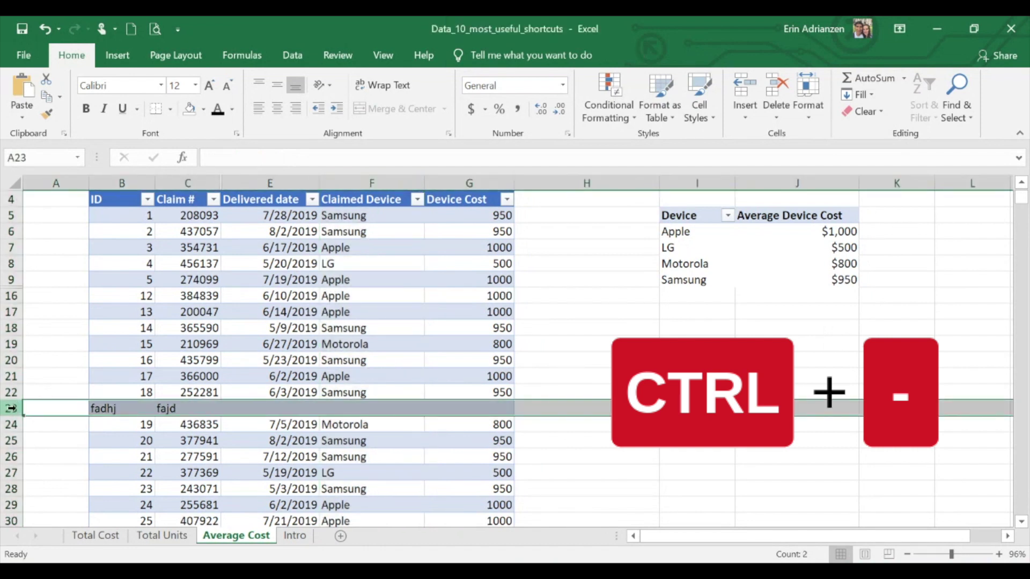
key(ctrl+minus)
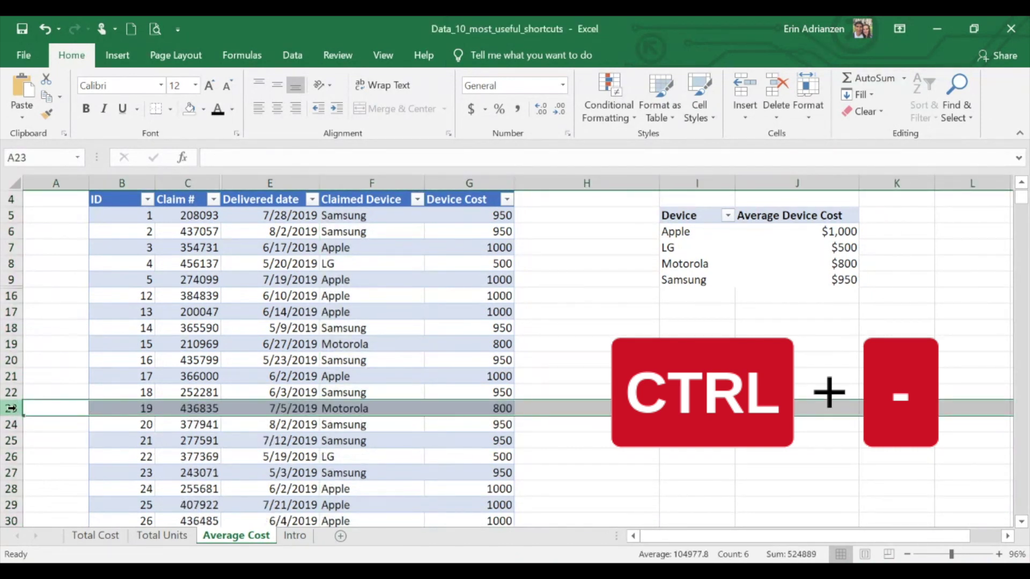
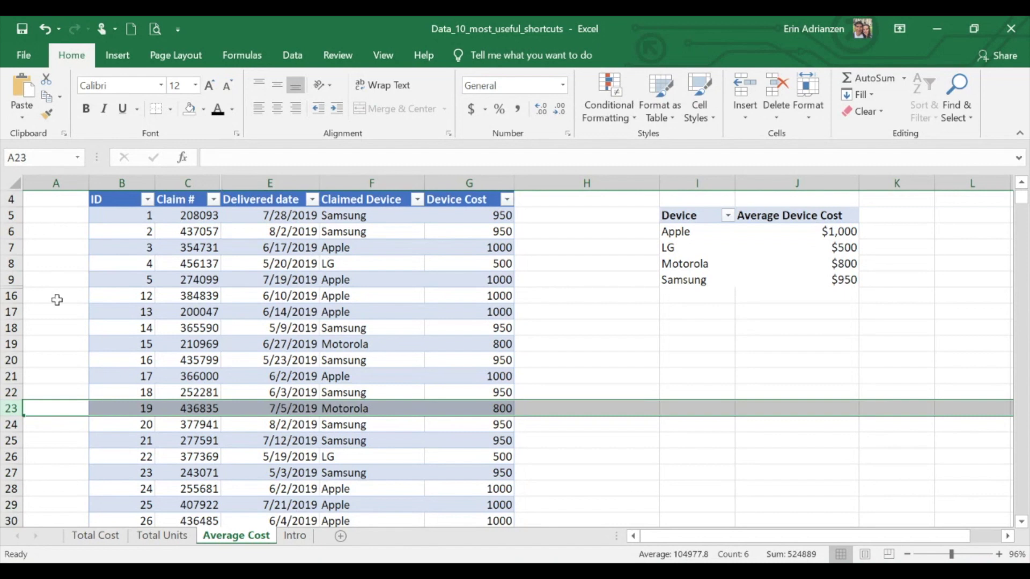
drag(10, 279, 56, 294)
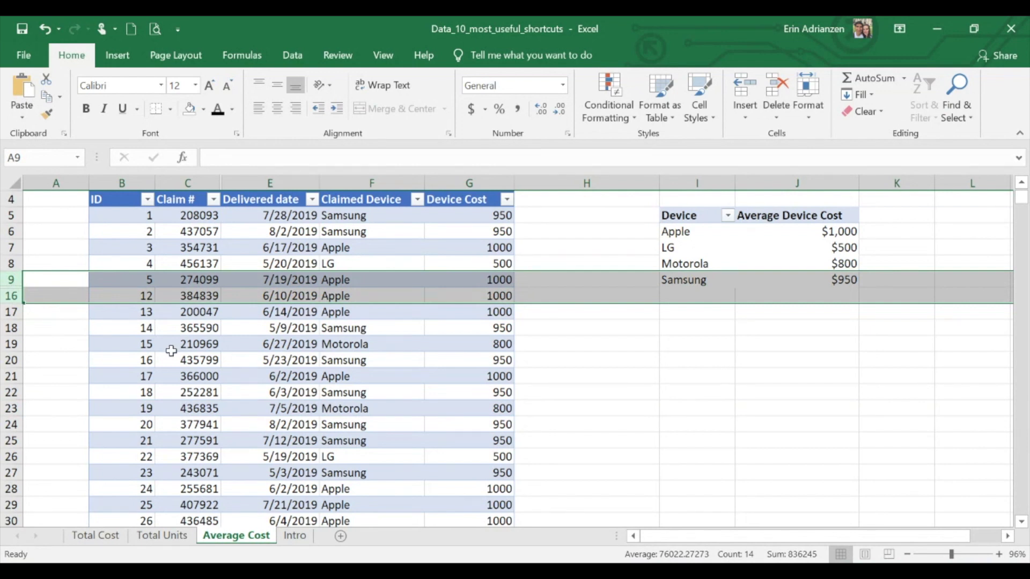
click(301, 308)
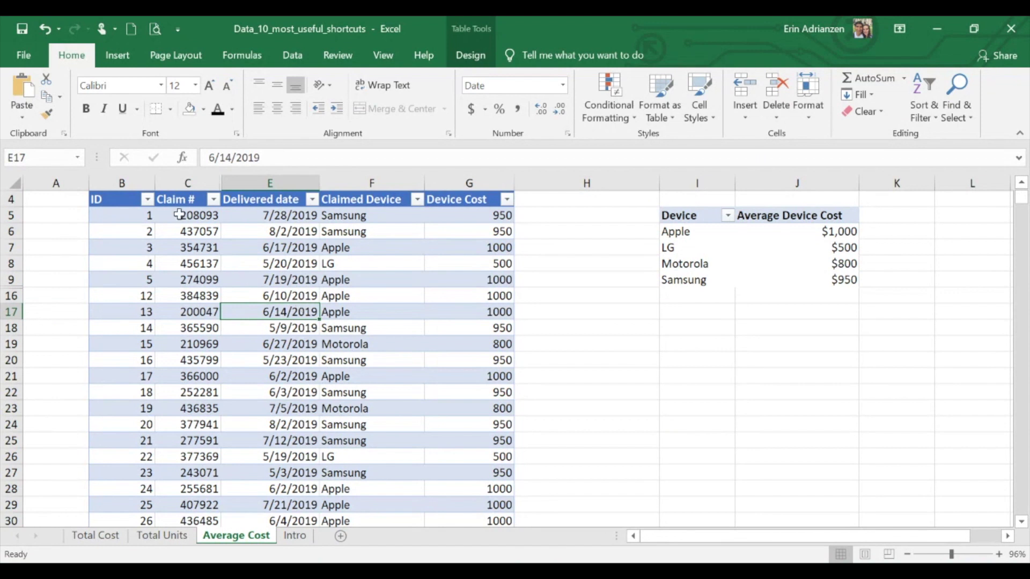
drag(107, 200, 472, 421)
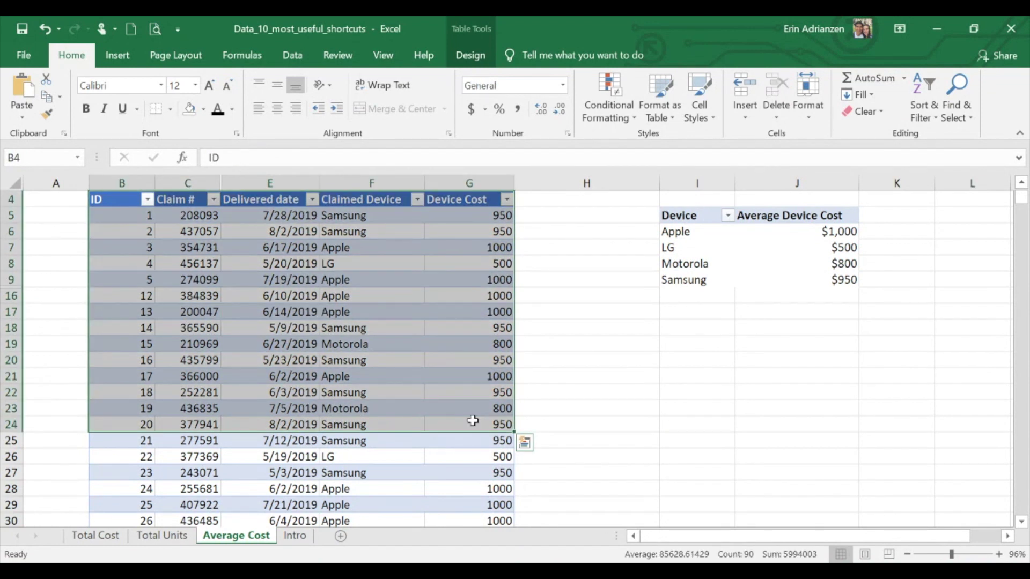
scroll(496, 317, up, 1)
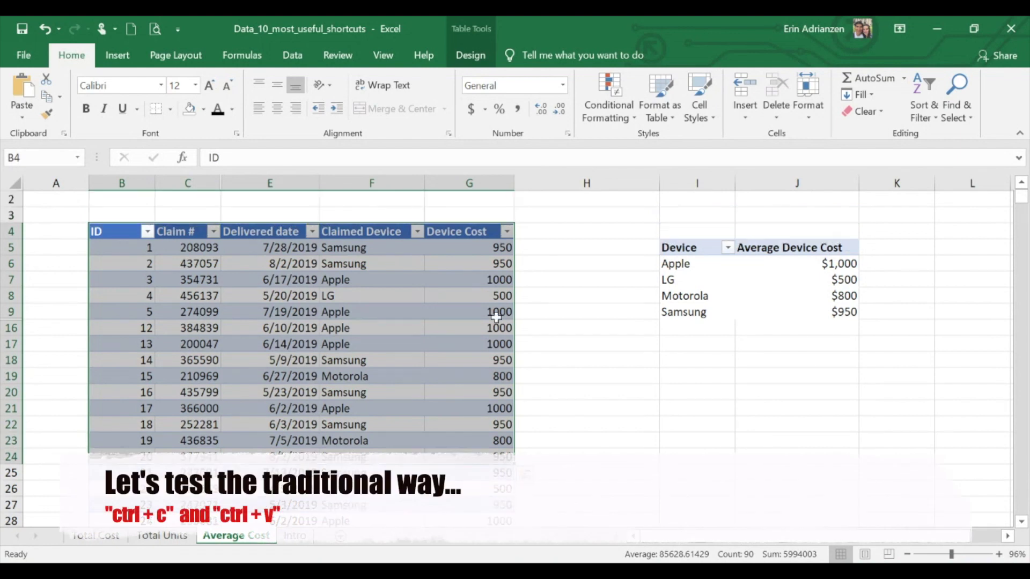
click(587, 344)
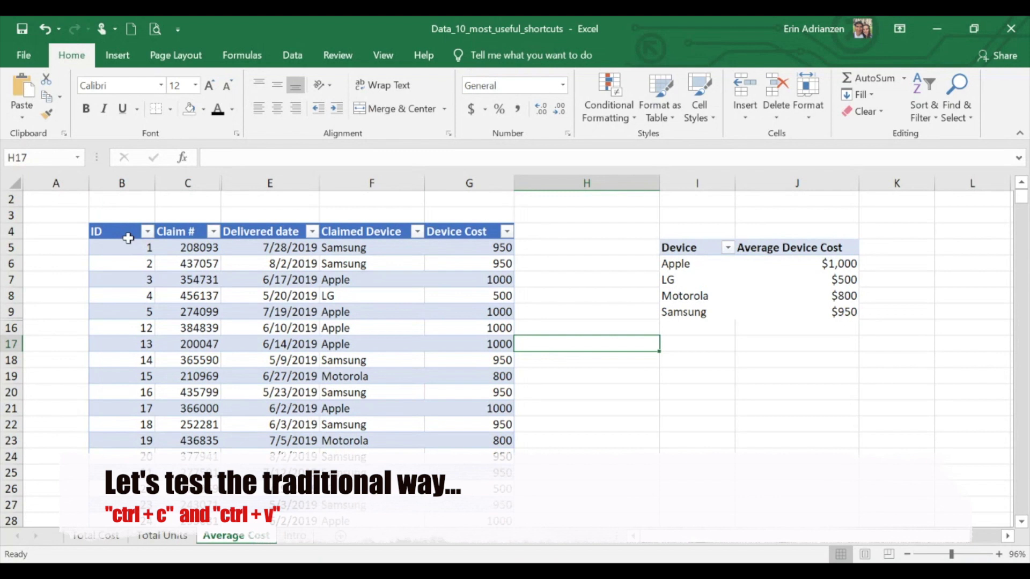
Copy the table range B4:G24 on the Average Cost sheet and paste it at I19.
drag(129, 238, 455, 461)
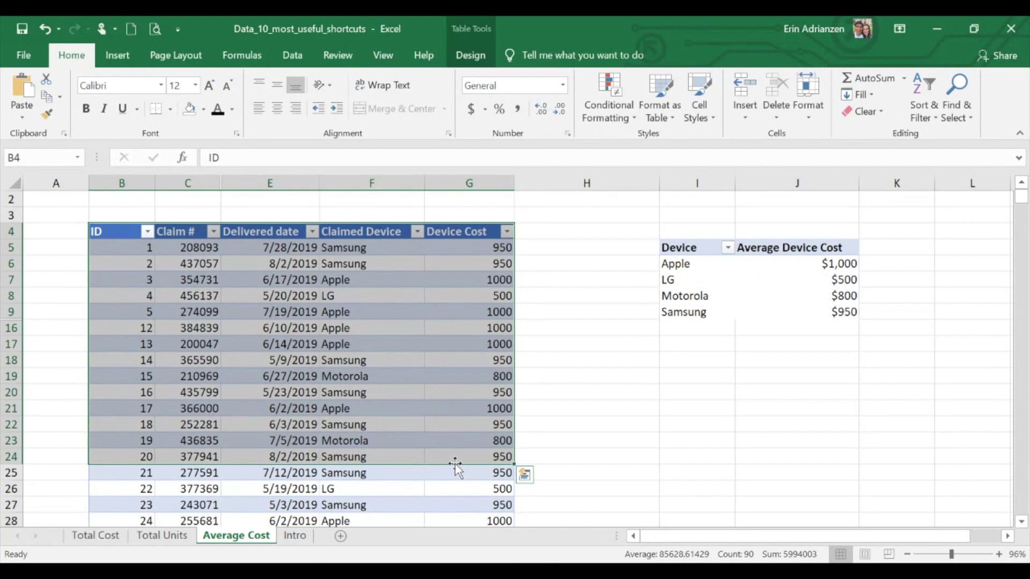
key(ctrl+c)
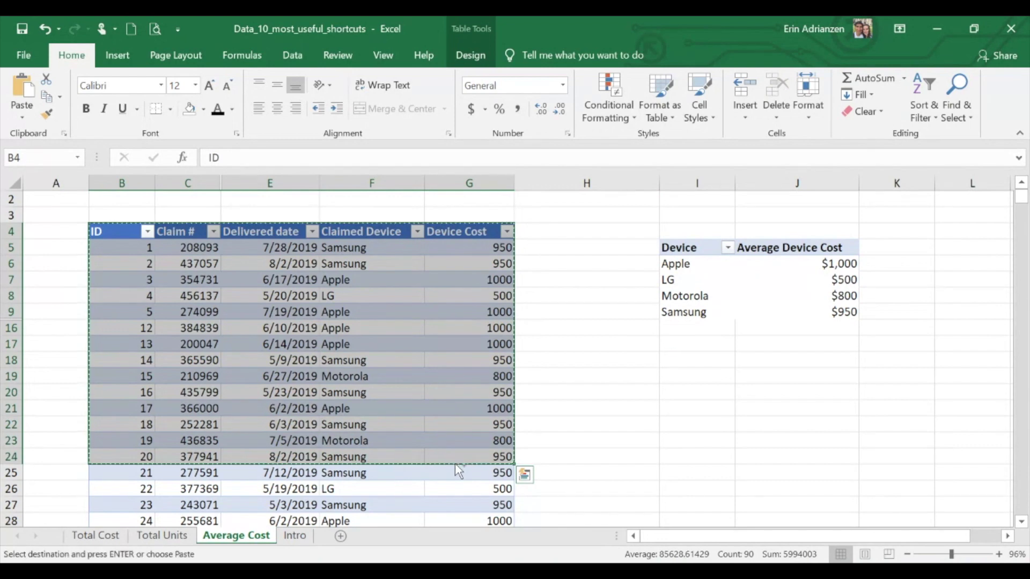
click(681, 371)
key(ctrl+v)
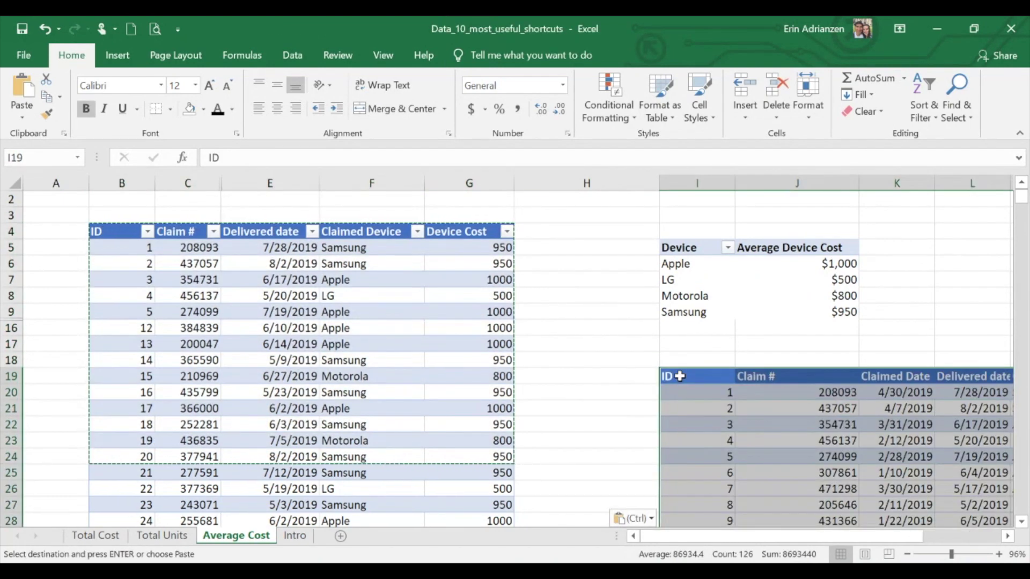
Compare the pasted copy with the source range, checking how the hidden rows 10 to 15 and hidden column D were handled.
scroll(680, 376, right, 3)
scroll(680, 376, up, 1)
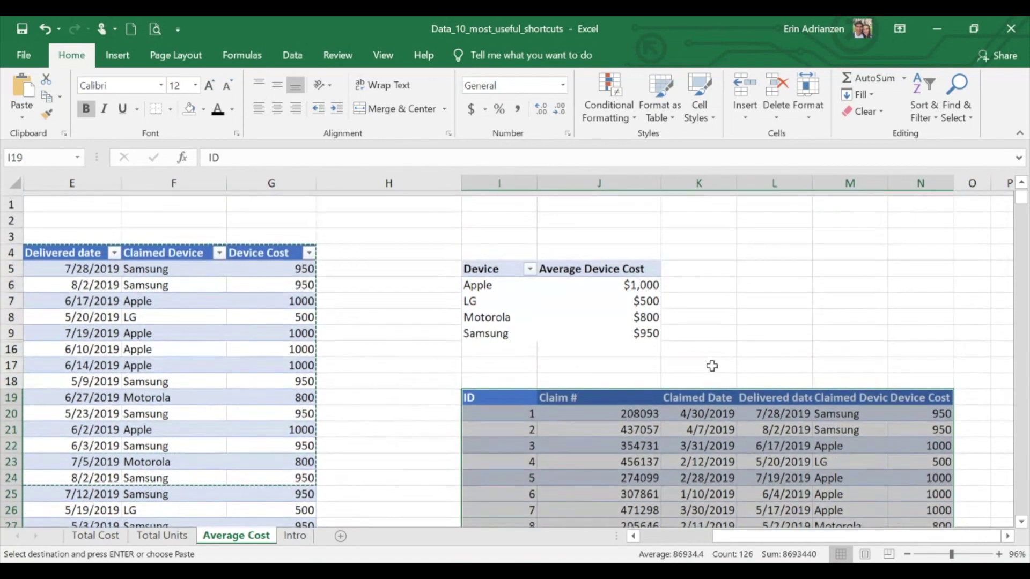
scroll(712, 365, left, 2)
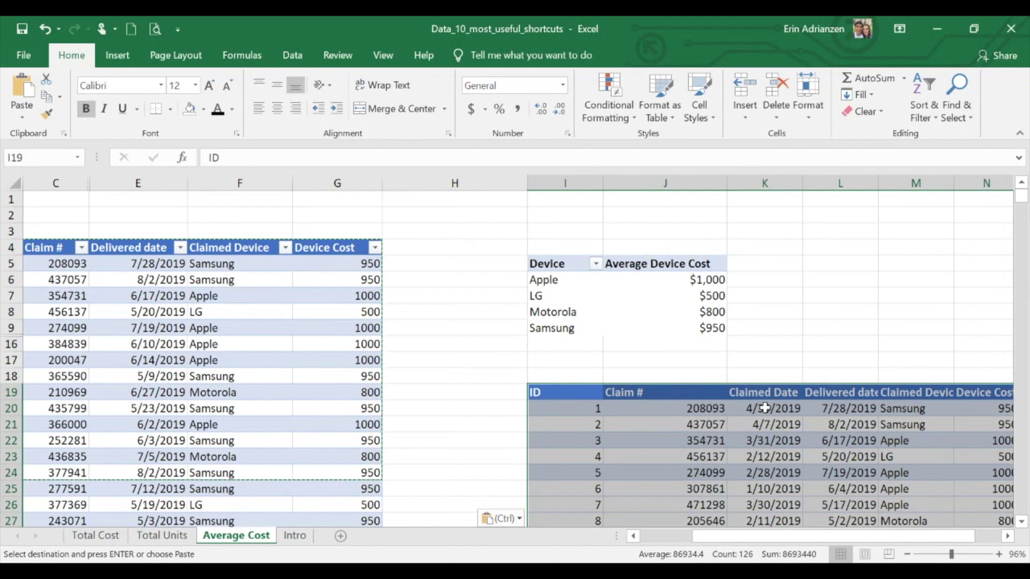
scroll(294, 333, left, 1)
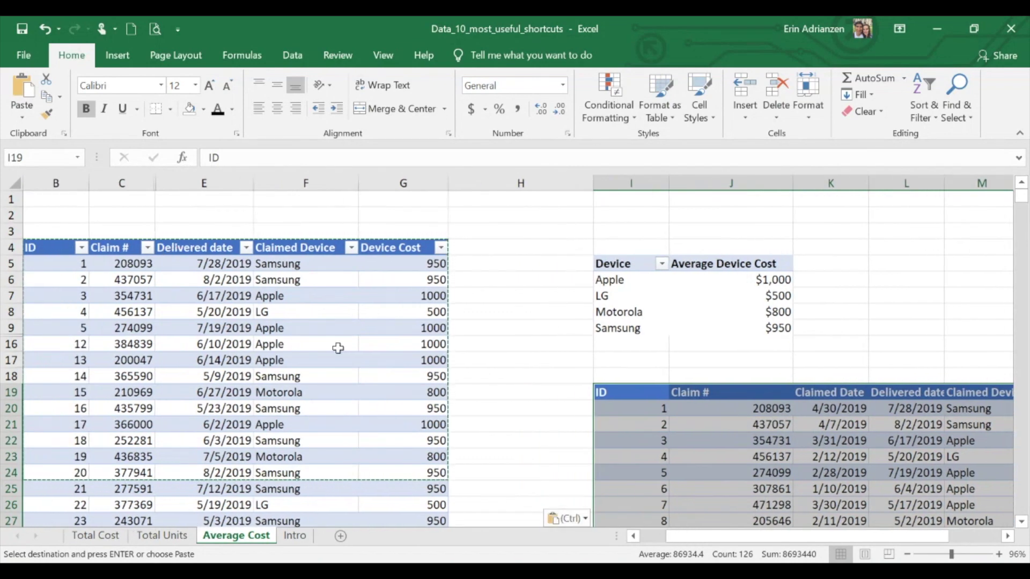
scroll(602, 410, down, 5)
scroll(603, 412, up, 1)
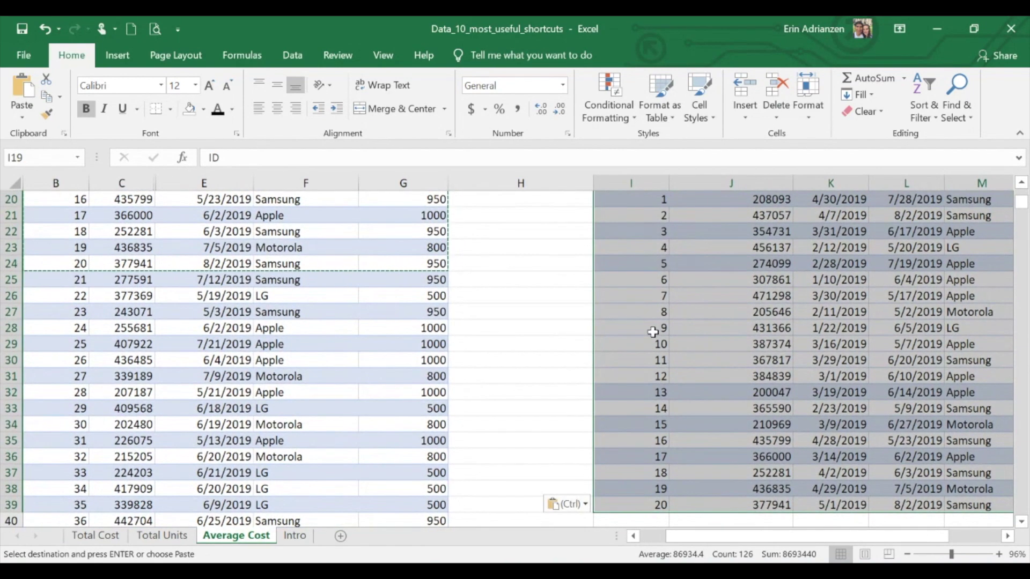
scroll(161, 279, left, 1)
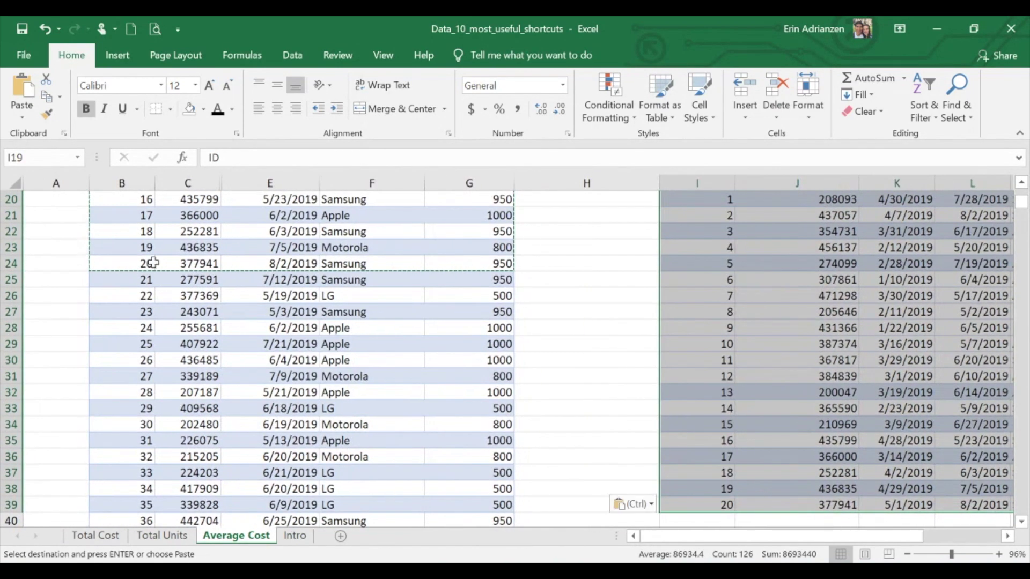
scroll(153, 262, up, 4)
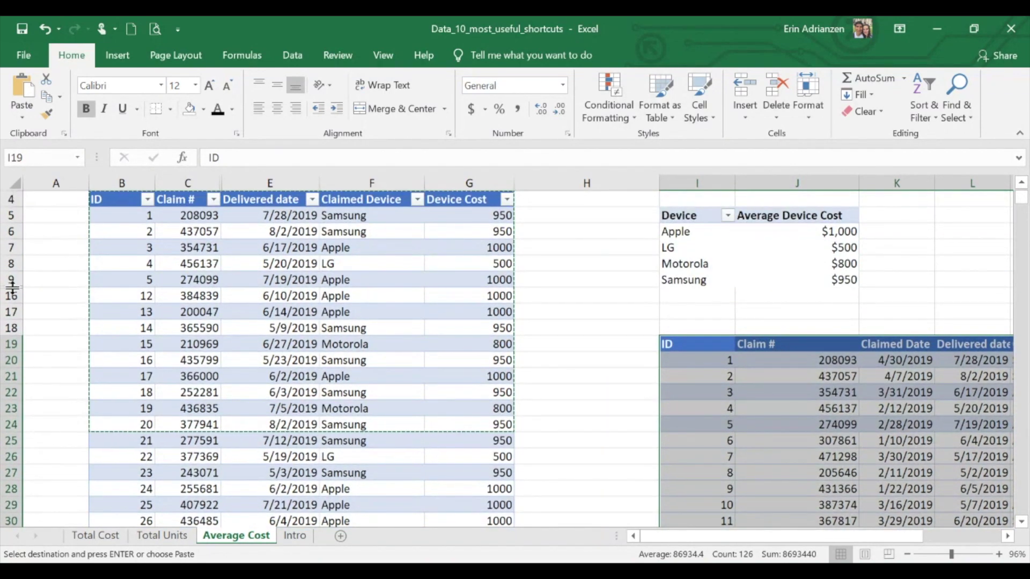
scroll(772, 414, down, 1)
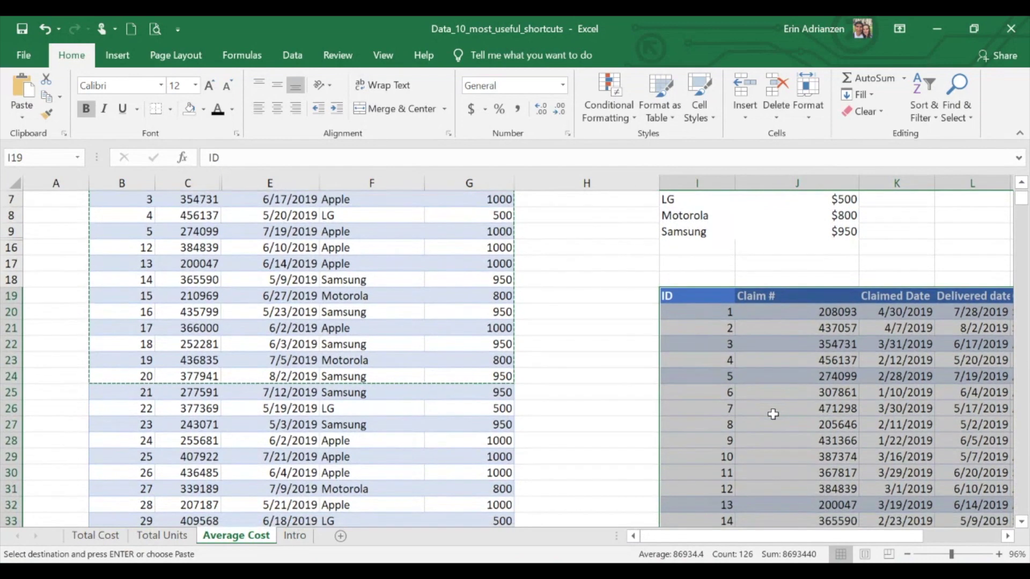
scroll(719, 455, down, 2)
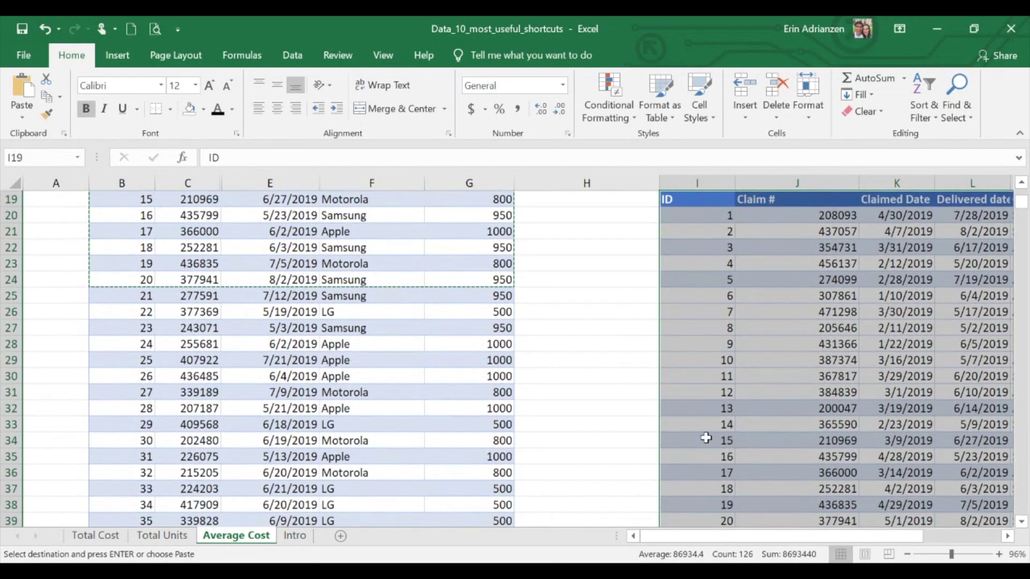
scroll(783, 413, right, 5)
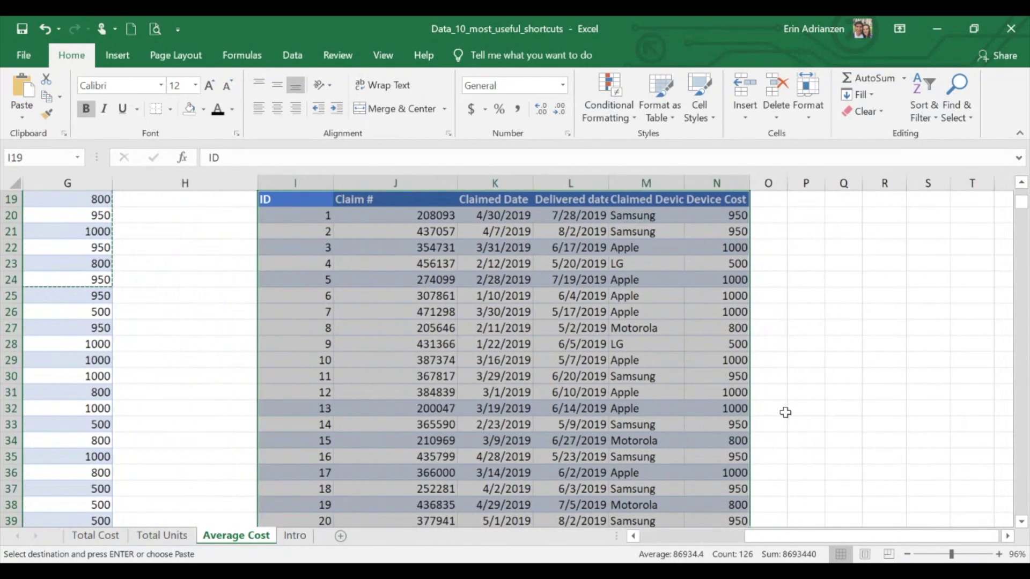
scroll(646, 379, up, 1)
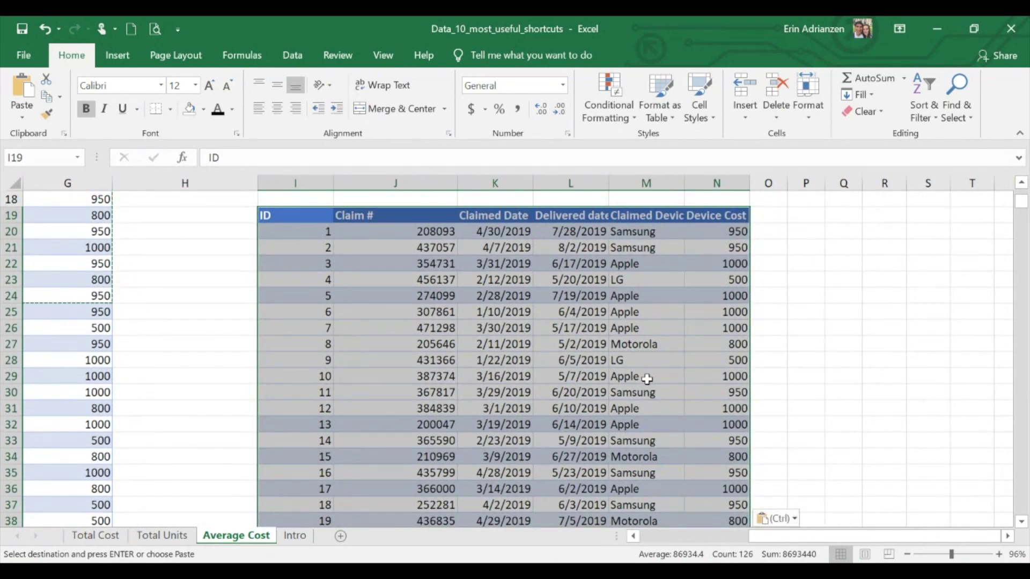
scroll(647, 379, left, 1)
Undo the paste at I19 and clear the selection of the emptied range.
key(ctrl+z)
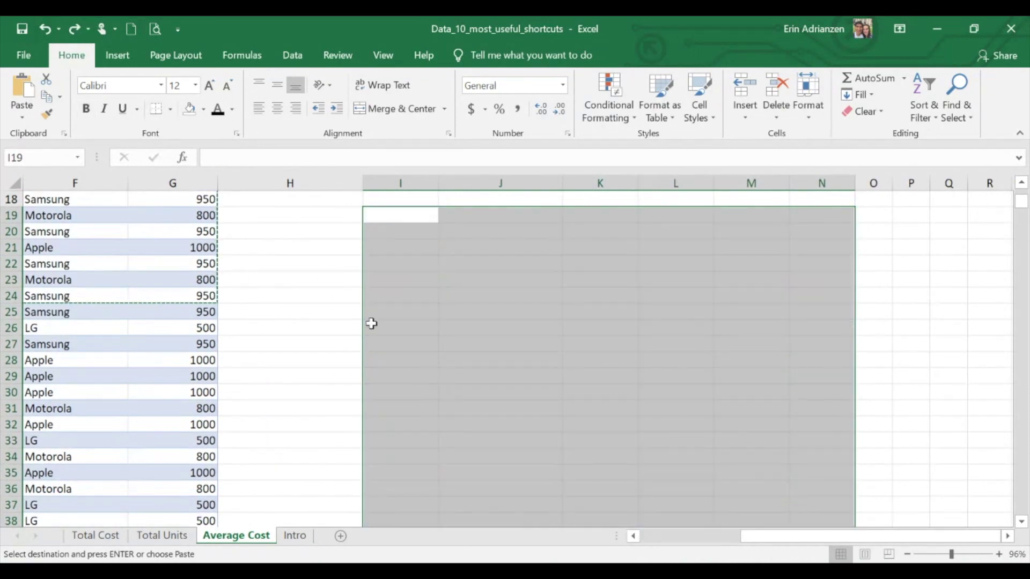
click(655, 326)
Select the range B4:G24 and restrict the selection to its visible cells only.
scroll(545, 325, left, 3)
scroll(545, 325, up, 1)
scroll(563, 322, up, 2)
scroll(563, 322, left, 1)
drag(118, 199, 494, 436)
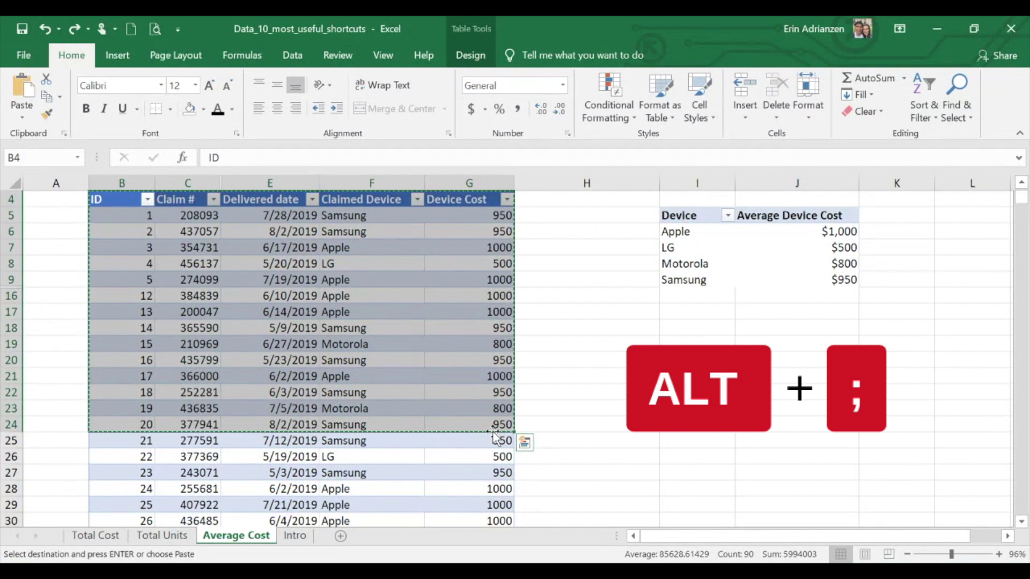
key(alt)
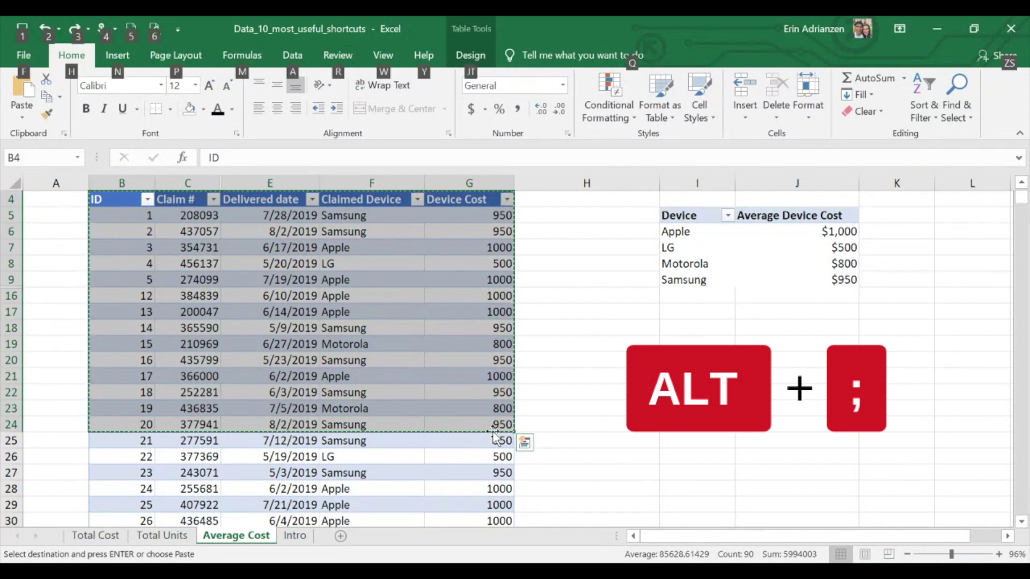
key(alt+semicolon)
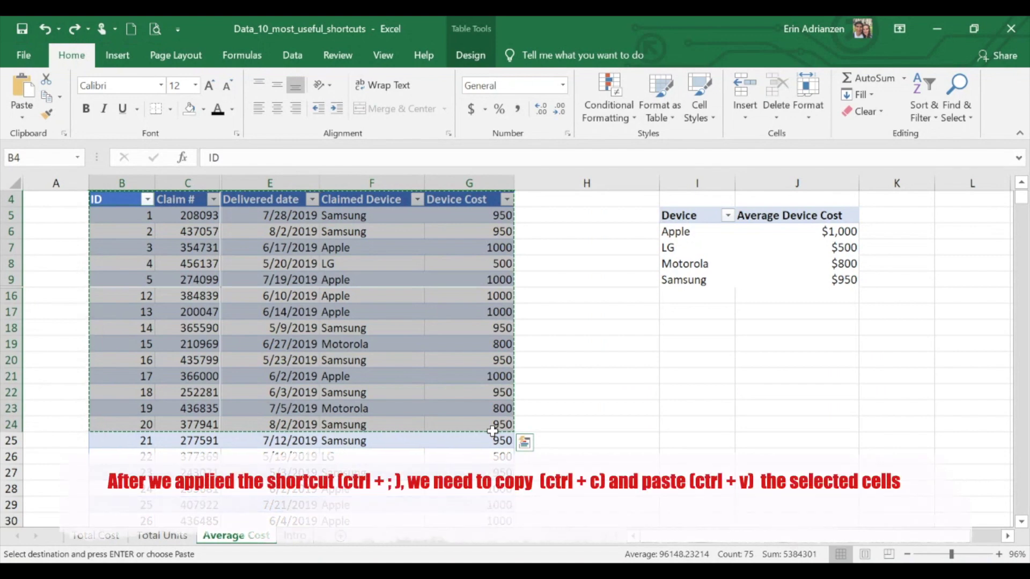
Copy the selected visible cells and paste them at I19, and check the pasted rows and columns.
click(693, 346)
key(ctrl+v)
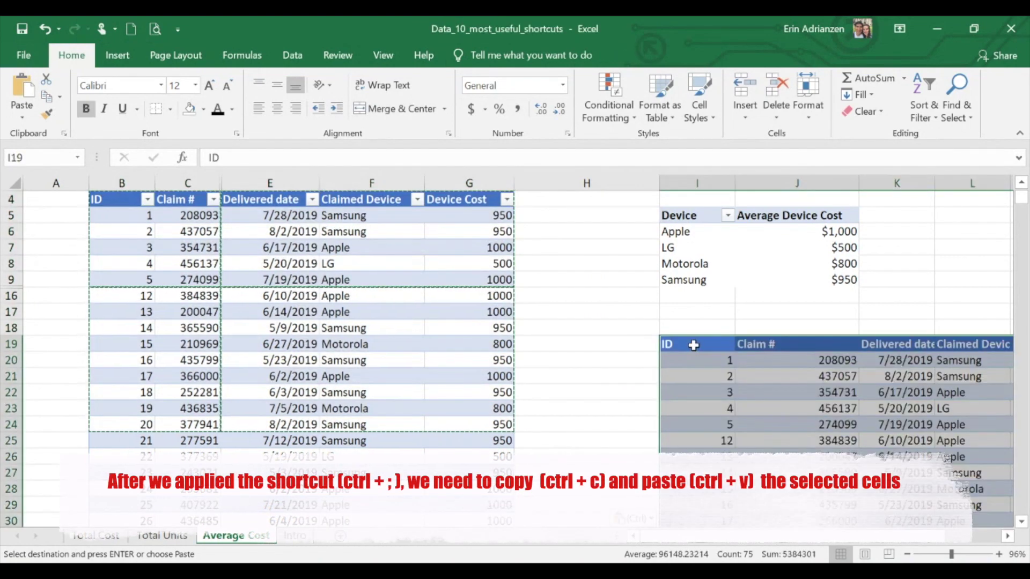
scroll(563, 350, up, 1)
scroll(563, 349, right, 2)
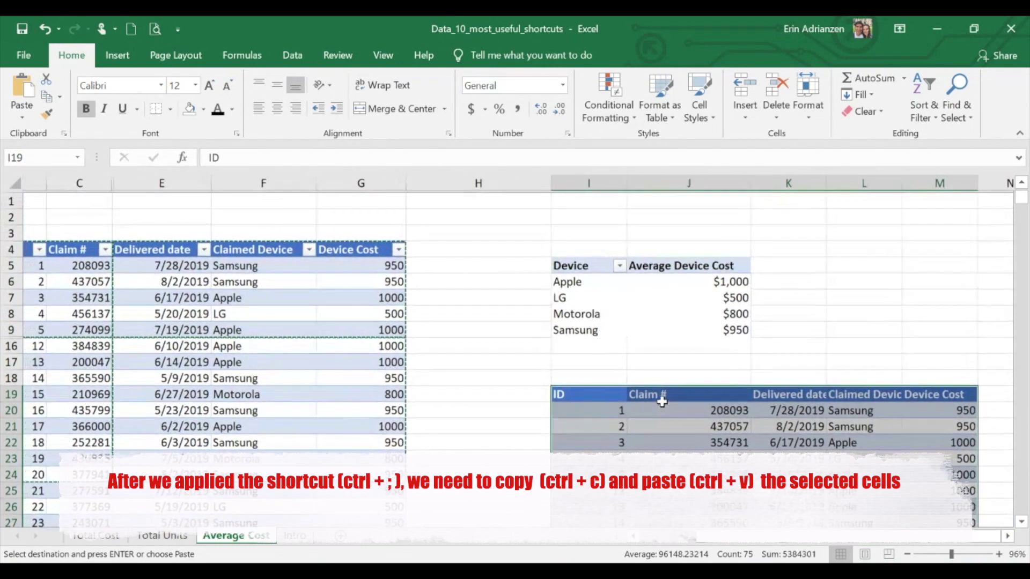
scroll(662, 402, down, 3)
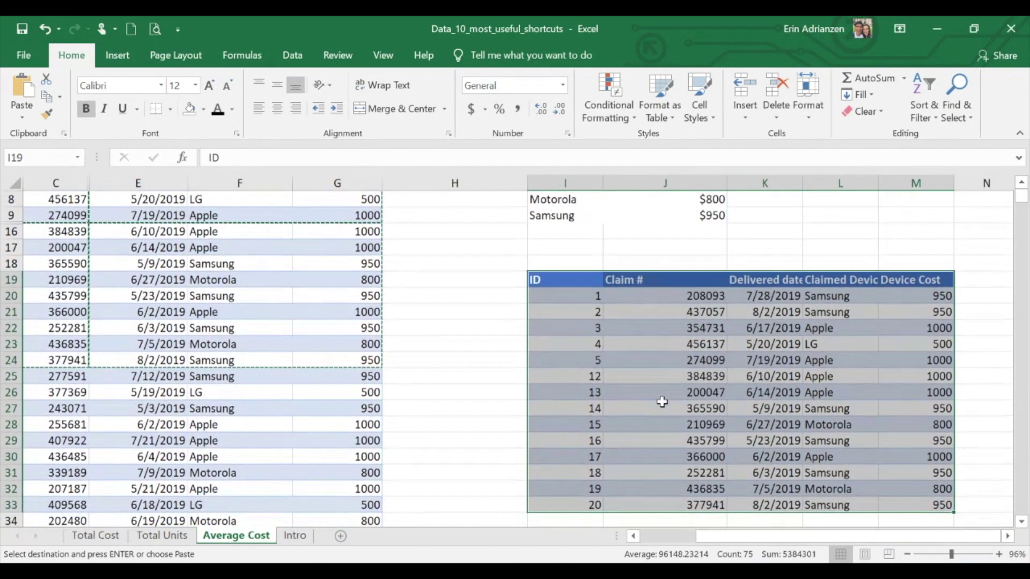